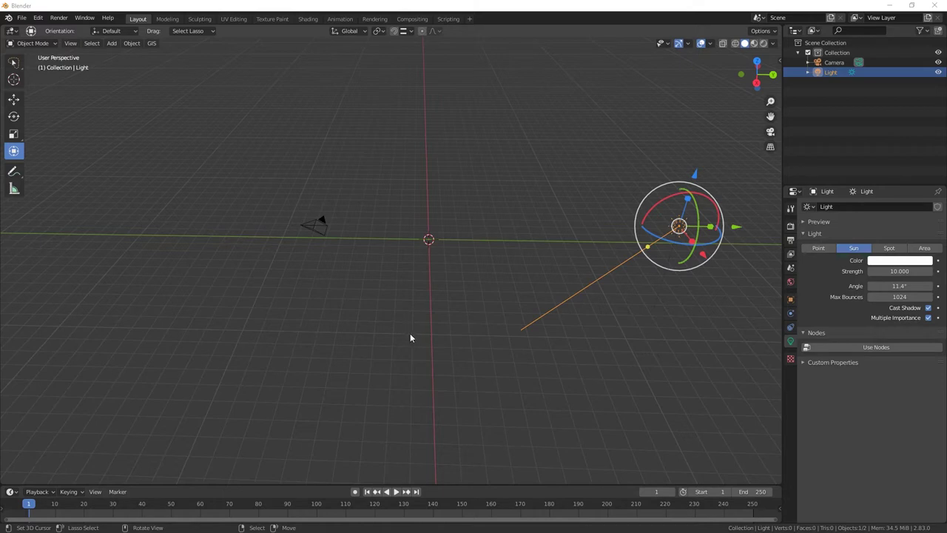
Add a Bezier curve at the scene centre and rotate it 270° about Y with R Y 270
{"action": "mouse_move", "coordinate": [415, 308]}
{"action": "middle_mouse_down"}
{"action": "mouse_move", "coordinate": [355, 338]}
{"action": "mouse_move", "coordinate": [418, 300]}
{"action": "mouse_move", "coordinate": [395, 307]}
{"action": "mouse_move", "coordinate": [387, 359]}
{"action": "mouse_move", "coordinate": [406, 327]}
{"action": "mouse_move", "coordinate": [405, 293]}
{"action": "middle_mouse_up"}
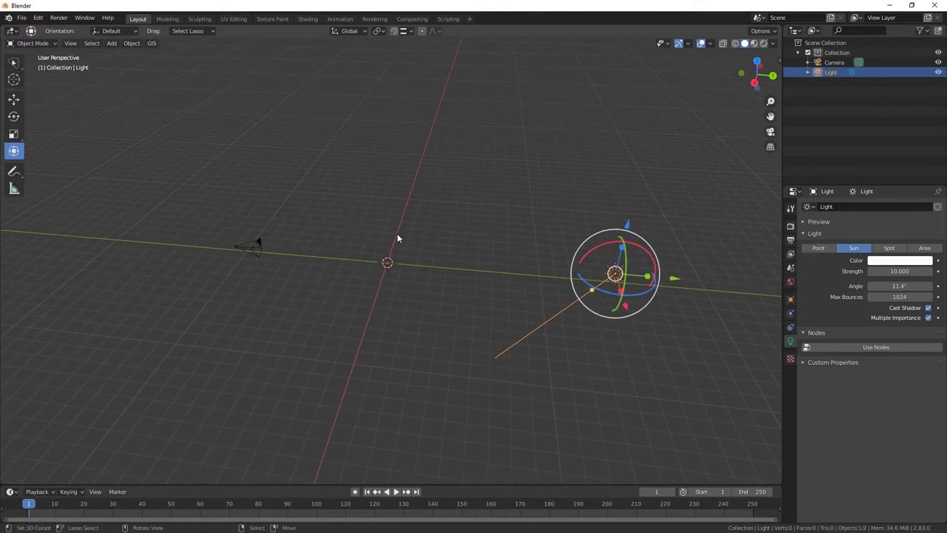
{"action": "key", "text": "shift+a"}
{"action": "mouse_move", "coordinate": [393, 241]}
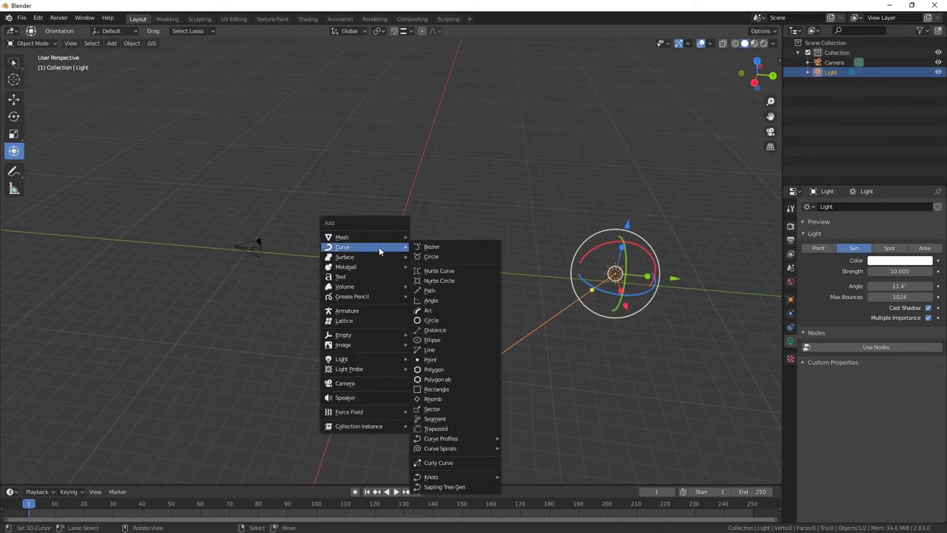
{"action": "left_click", "coordinate": [435, 248]}
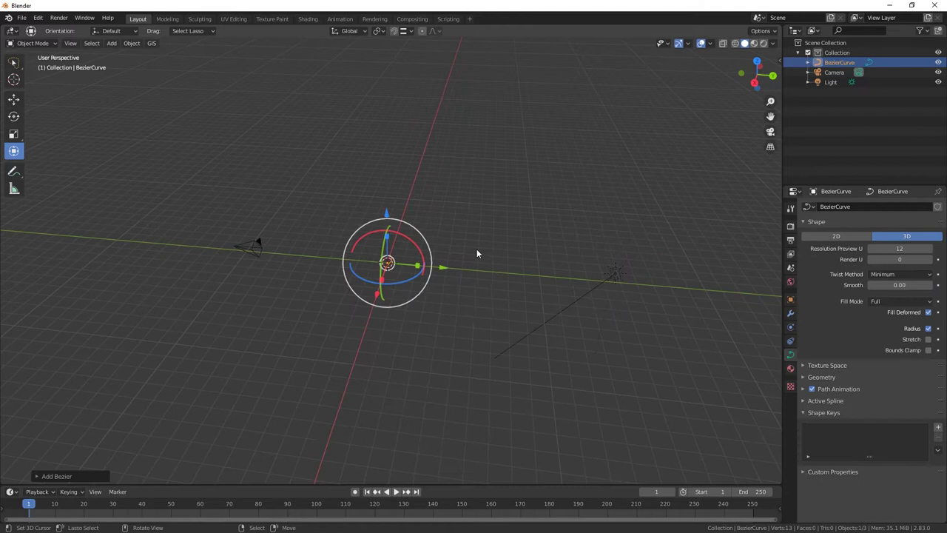
{"action": "scroll", "coordinate": [436, 319], "scroll_direction": "up", "scroll_amount": 5}
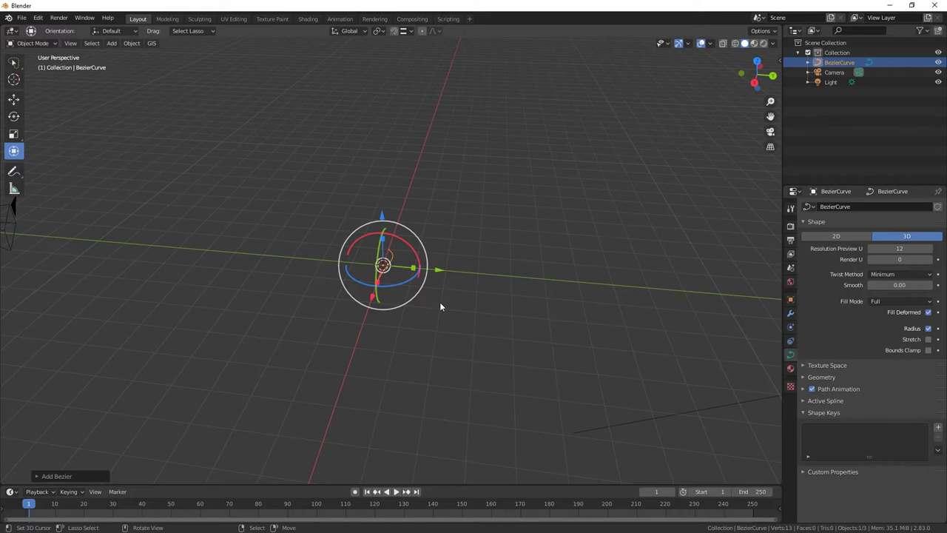
{"action": "type", "text": "ry"}
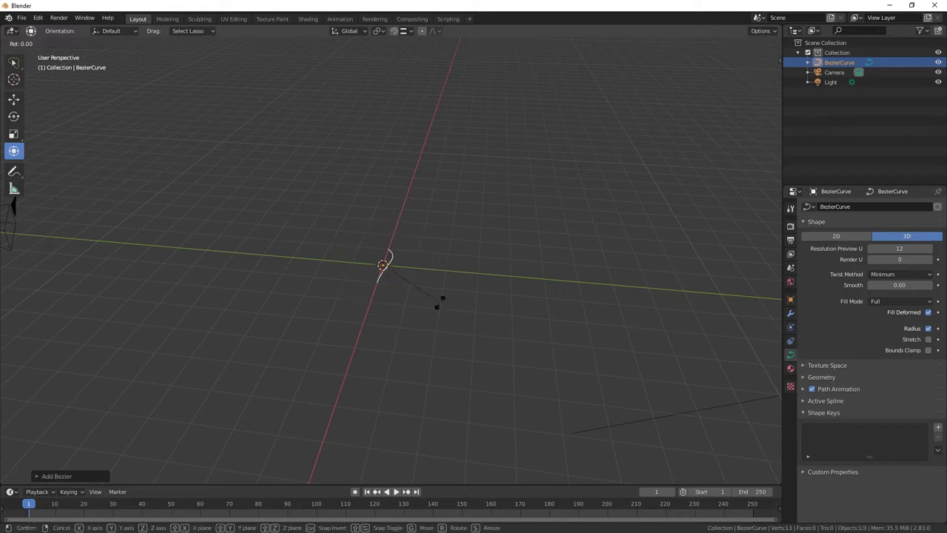
{"action": "type", "text": "270"}
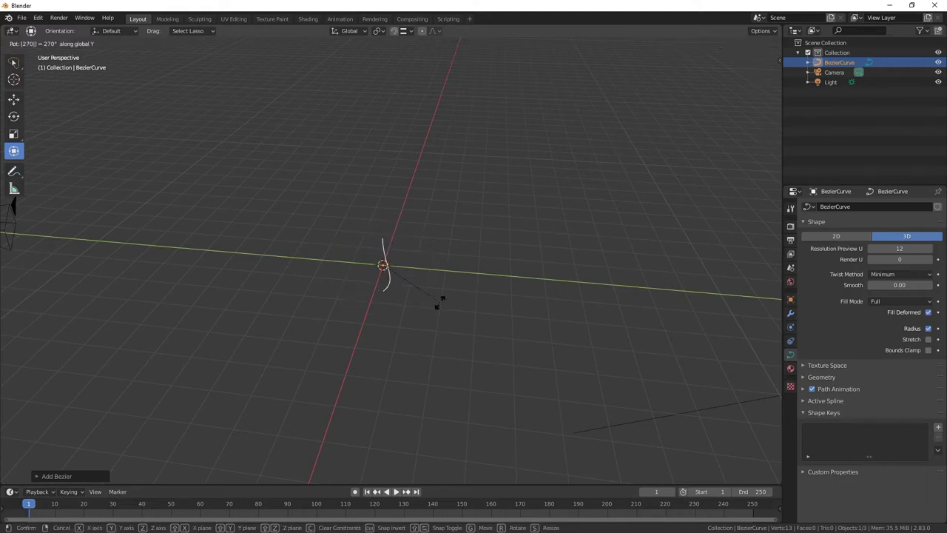
{"action": "key", "text": "Return"}
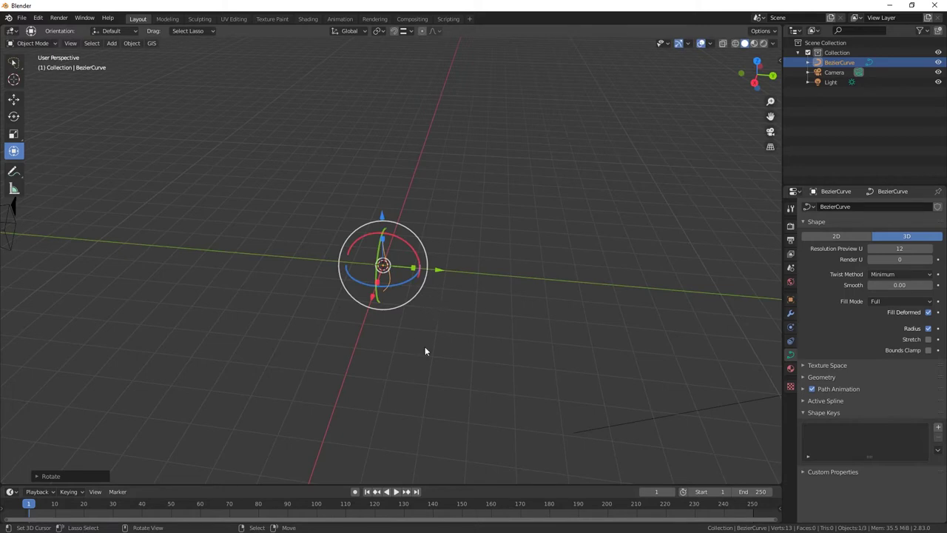
Shift the Bezier curve about 0.25 m along the Y axis
{"action": "left_click_drag", "start_coordinate": [441, 273], "coordinate": [447, 270]}
{"action": "scroll", "coordinate": [432, 333], "scroll_direction": "up", "scroll_amount": 1}
{"action": "middle_click_drag", "start_coordinate": [428, 336], "coordinate": [444, 318]}
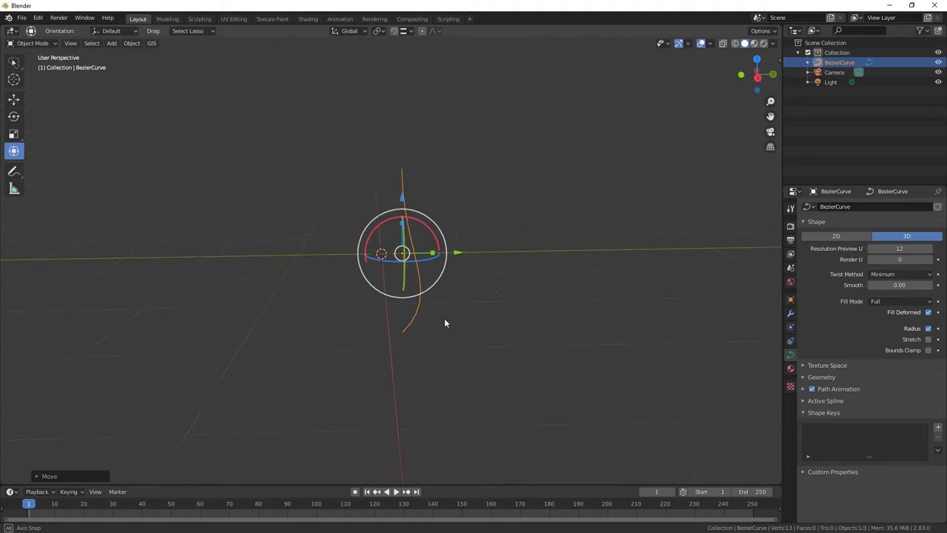
{"action": "middle_click_drag", "start_coordinate": [434, 382], "coordinate": [431, 368]}
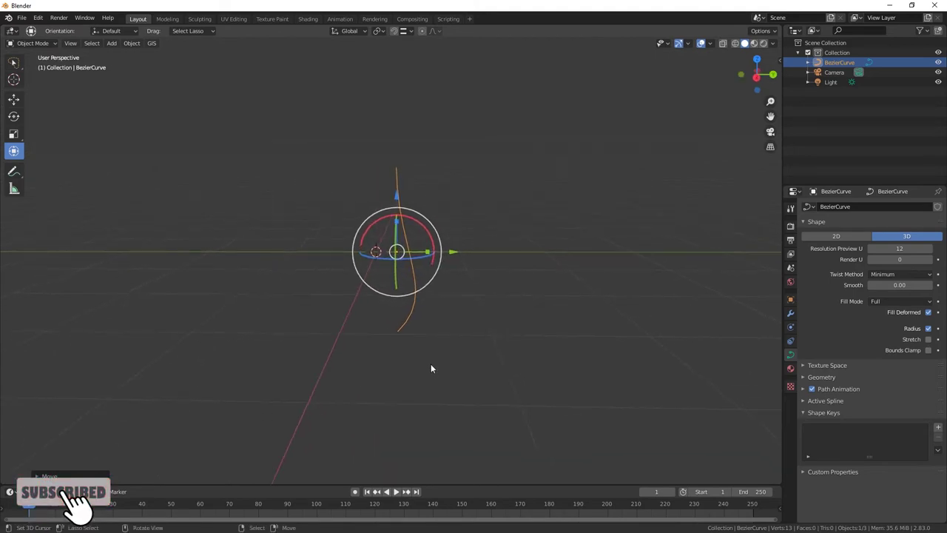
Set the pivot to 3D Cursor, place the cursor by the curve's lower end, and set origin there
{"action": "left_click", "coordinate": [379, 31]}
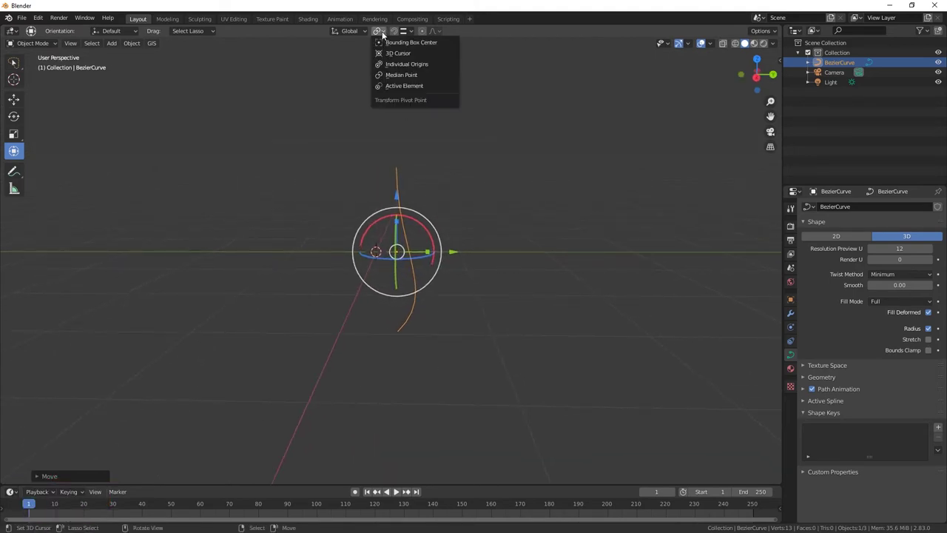
{"action": "left_click", "coordinate": [397, 53]}
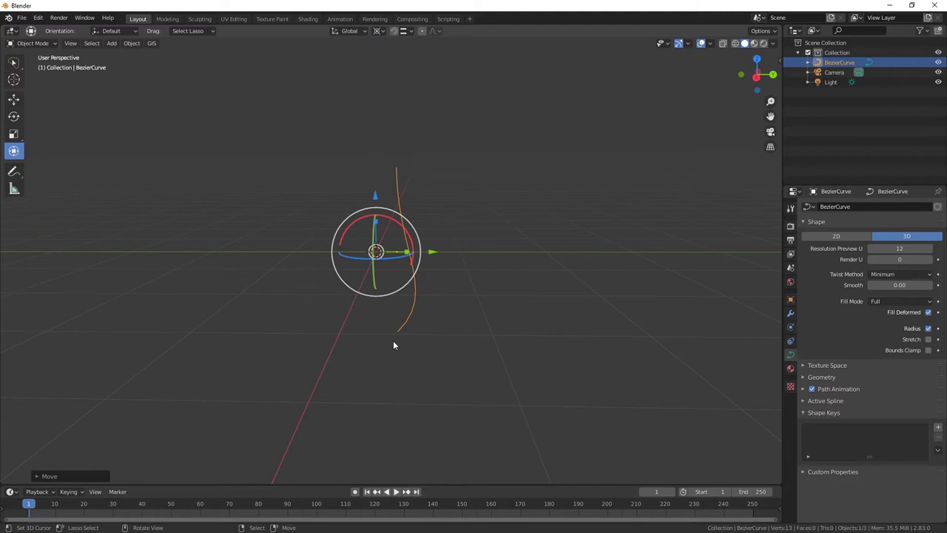
{"action": "right_click", "coordinate": [370, 332], "text": "shift"}
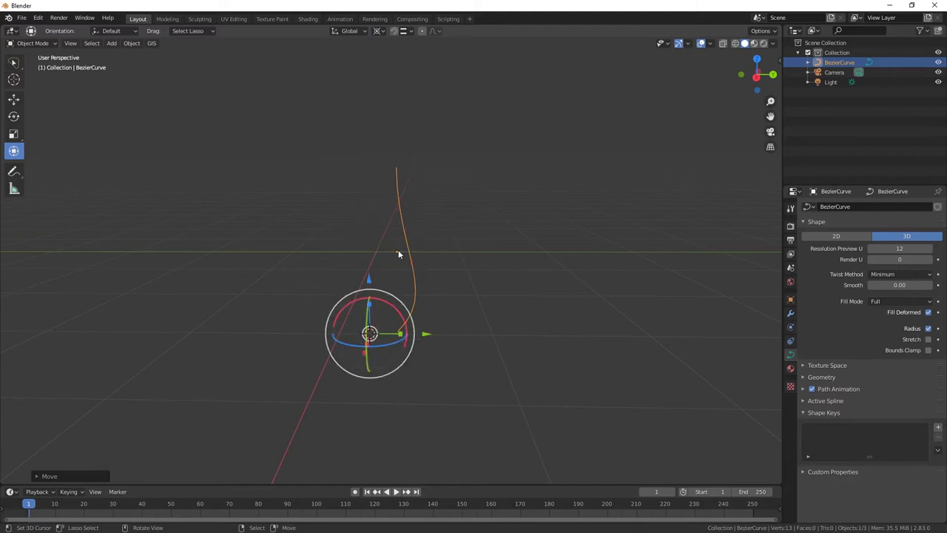
{"action": "left_click", "coordinate": [131, 42]}
{"action": "mouse_move", "coordinate": [145, 66]}
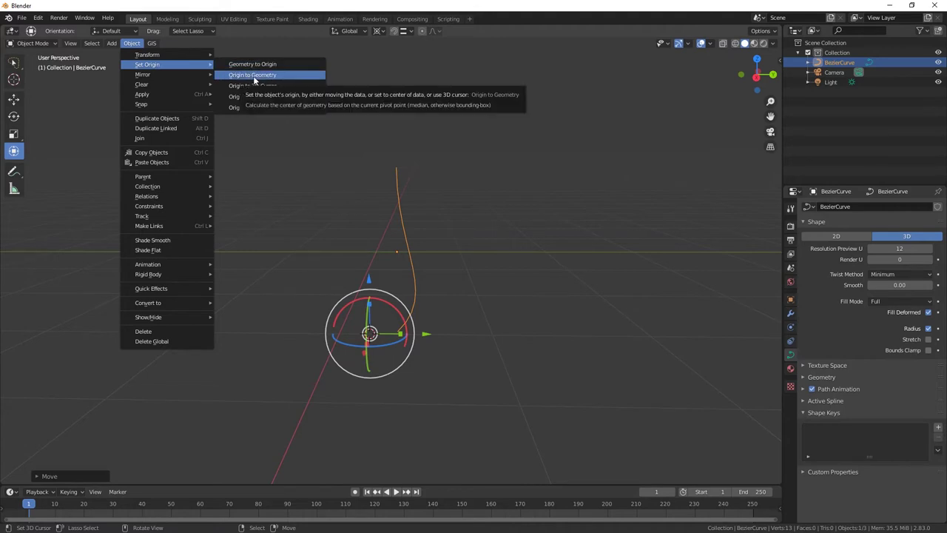
{"action": "left_click", "coordinate": [270, 88]}
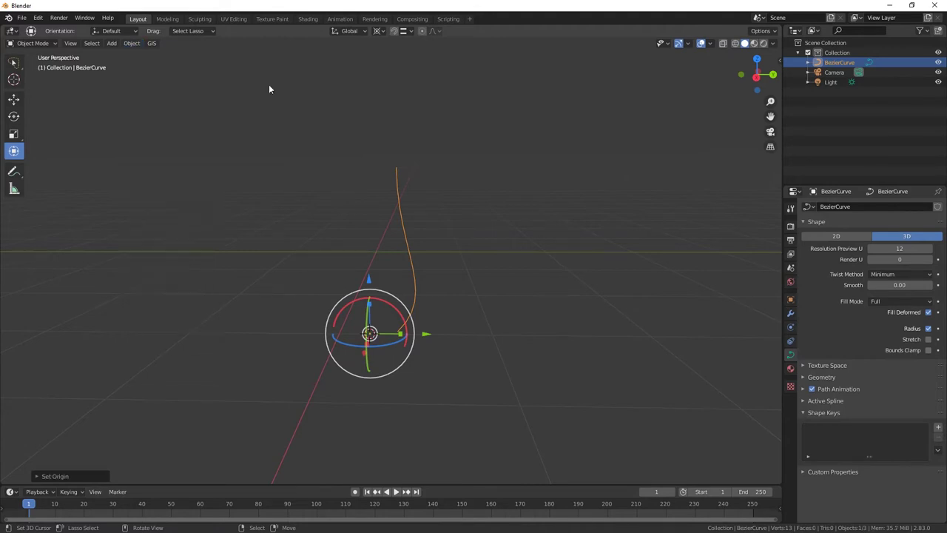
{"action": "middle_click_drag", "start_coordinate": [430, 346], "coordinate": [454, 347]}
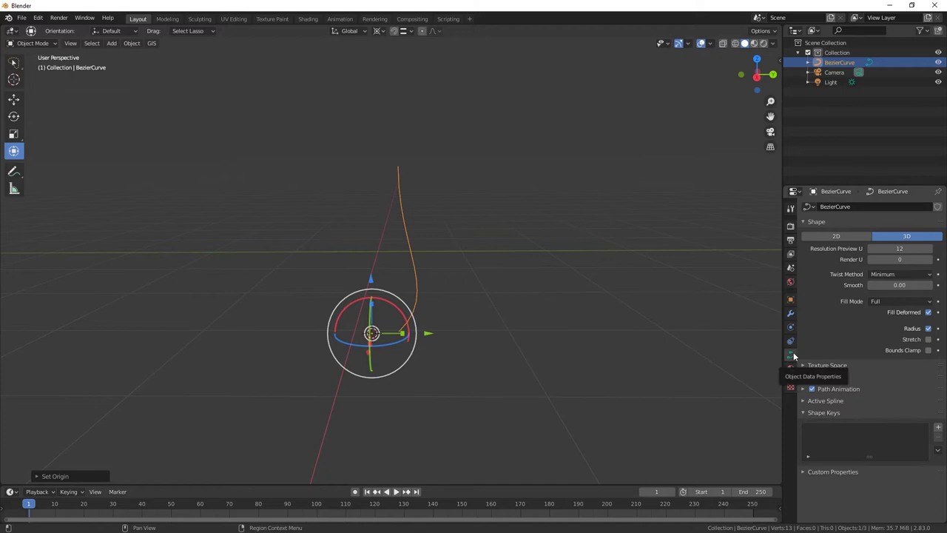
Add a Screw modifier to the curve and set its revolve axis to X
{"action": "left_click", "coordinate": [790, 313]}
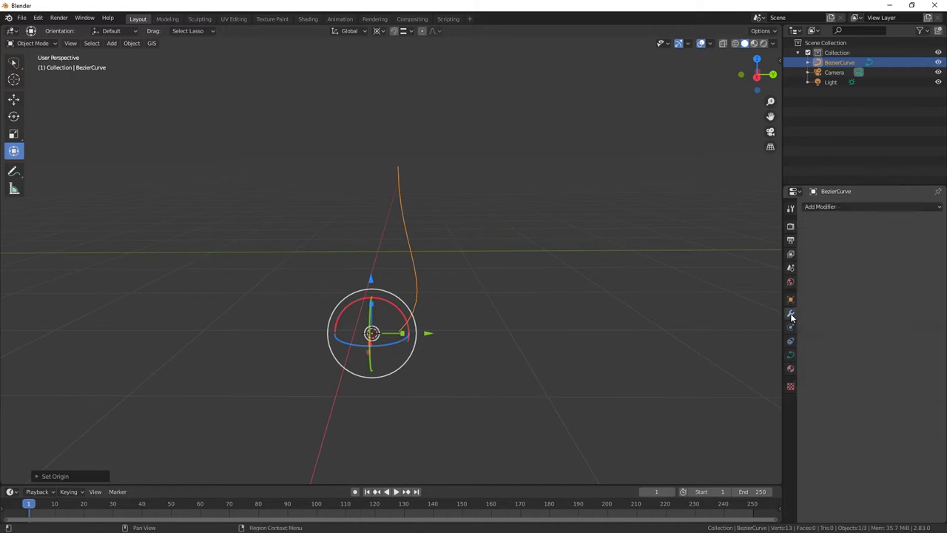
{"action": "left_click", "coordinate": [836, 207]}
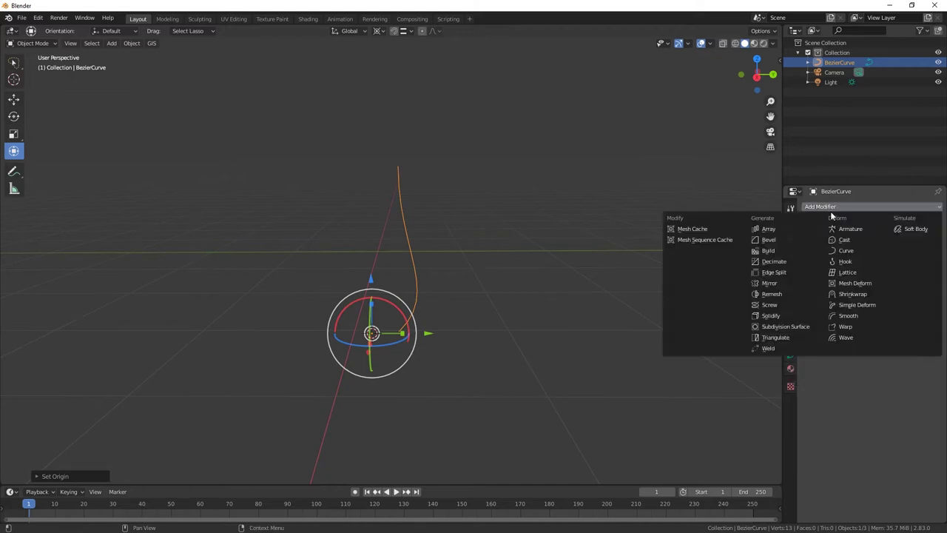
{"action": "left_click", "coordinate": [771, 304]}
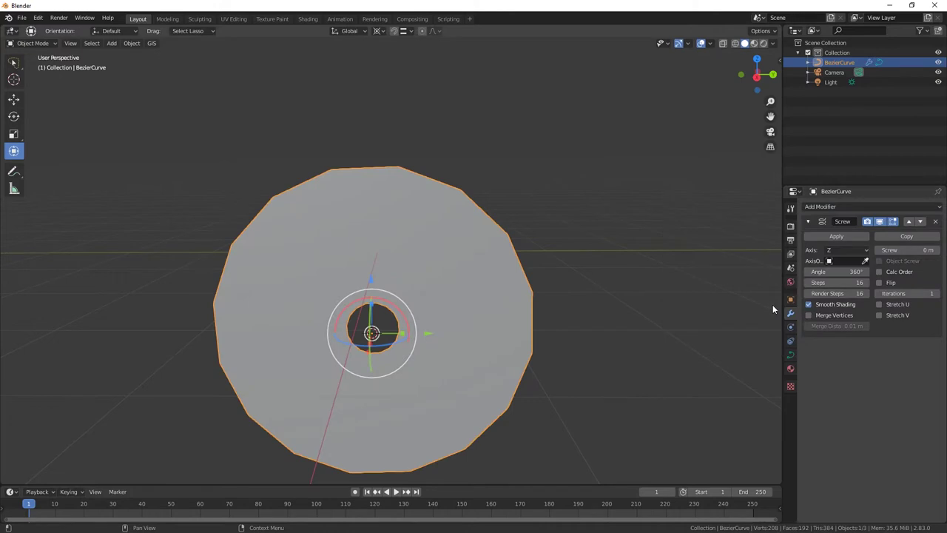
{"action": "left_click", "coordinate": [832, 250]}
{"action": "left_click", "coordinate": [829, 283]}
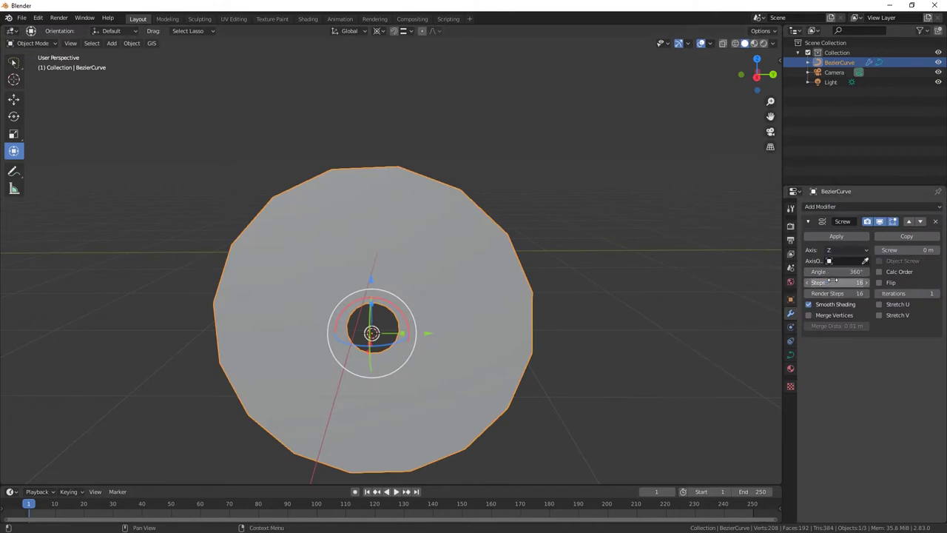
{"action": "left_click", "coordinate": [838, 252]}
{"action": "left_click", "coordinate": [833, 260]}
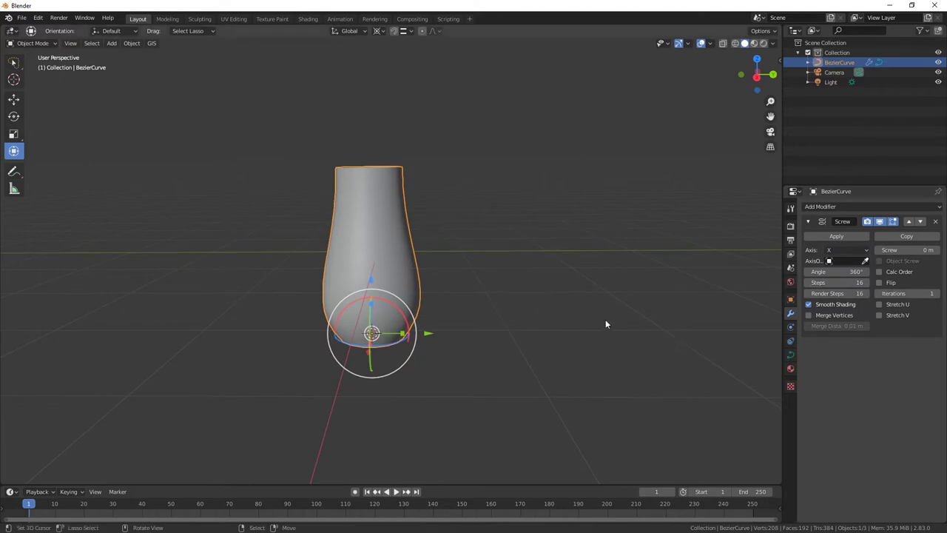
{"action": "middle_click_drag", "start_coordinate": [471, 332], "coordinate": [473, 276]}
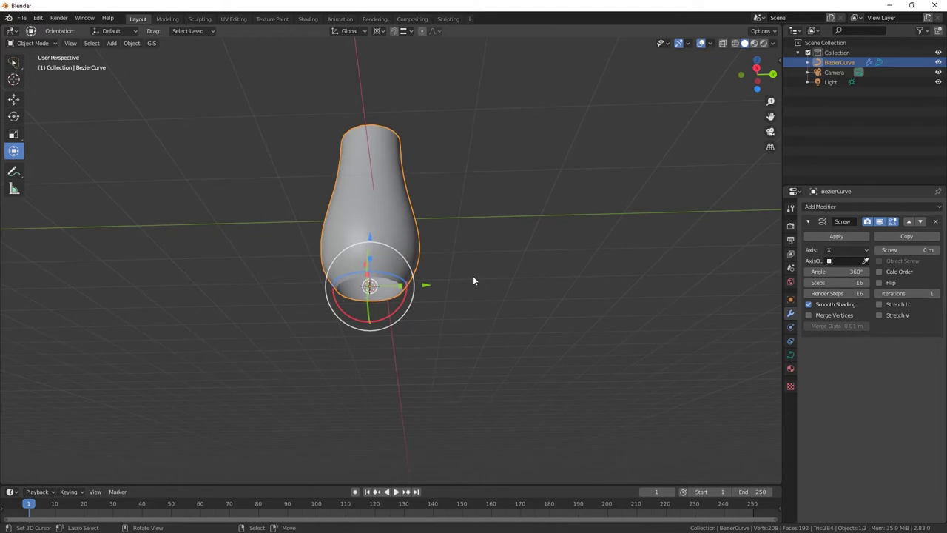
In Edit Mode from the right view, extrude a new point from the profile's bottom point along Y
{"action": "key", "text": "Tab"}
{"action": "middle_click_drag", "start_coordinate": [398, 298], "coordinate": [403, 376]}
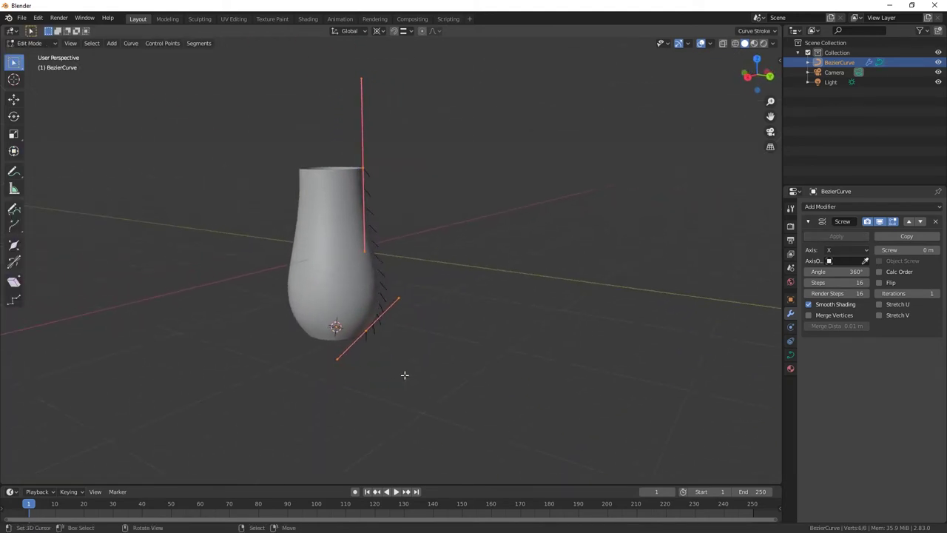
{"action": "left_click", "coordinate": [743, 77]}
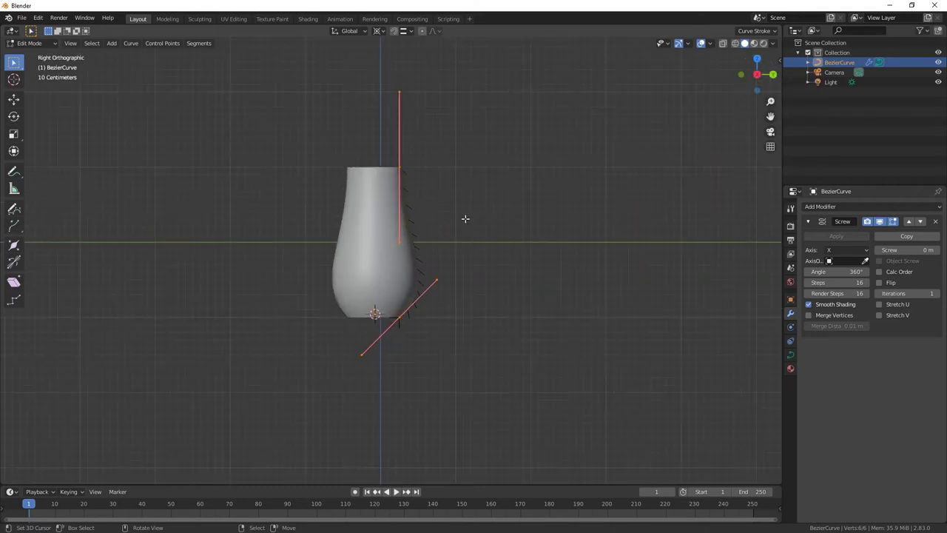
{"action": "left_click", "coordinate": [400, 316]}
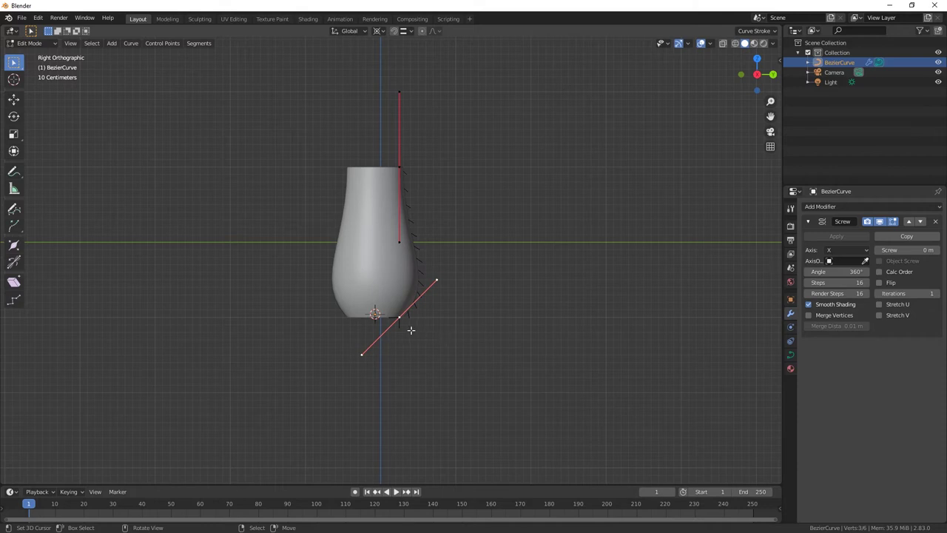
{"action": "key", "text": "shift+d"}
{"action": "key", "text": "y"}
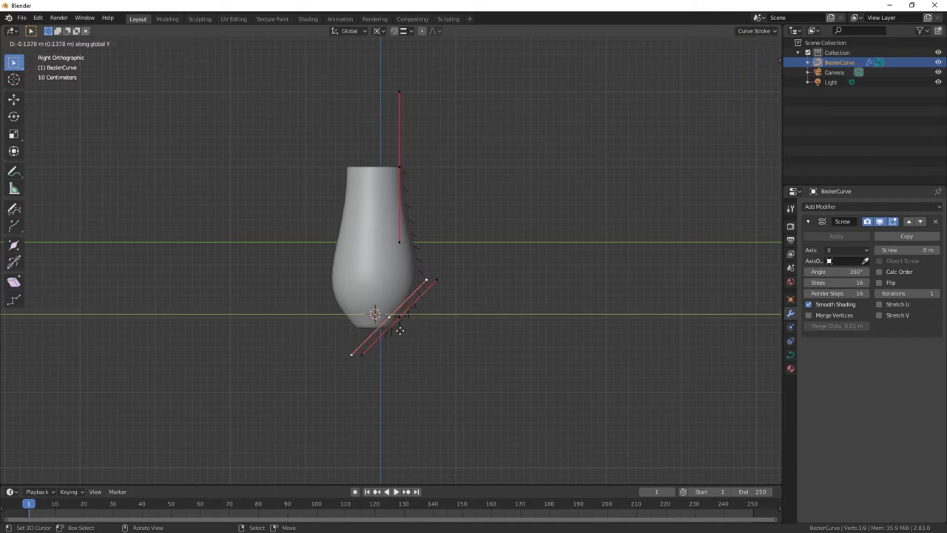
{"action": "left_click", "coordinate": [393, 330]}
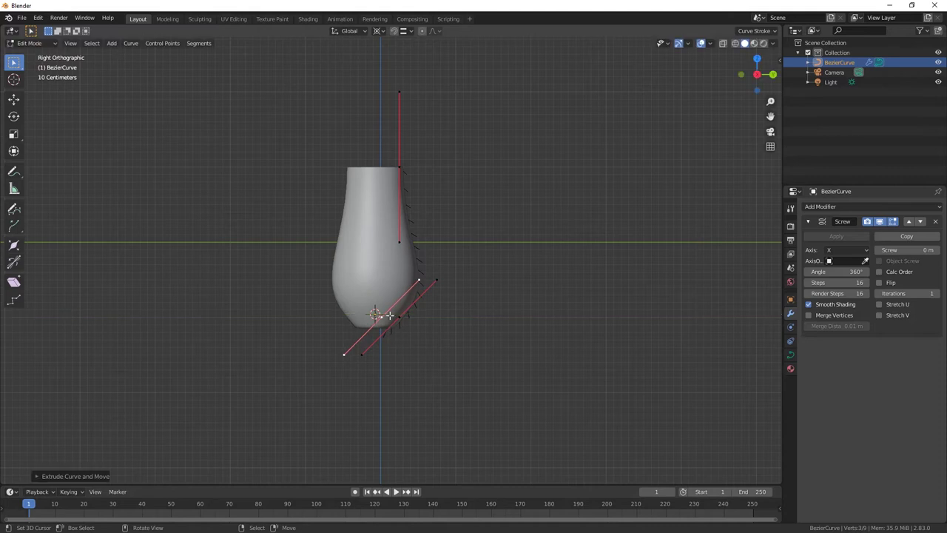
Lower the new bottom point along Z and open the viewport sidebar
{"action": "key", "text": "g"}
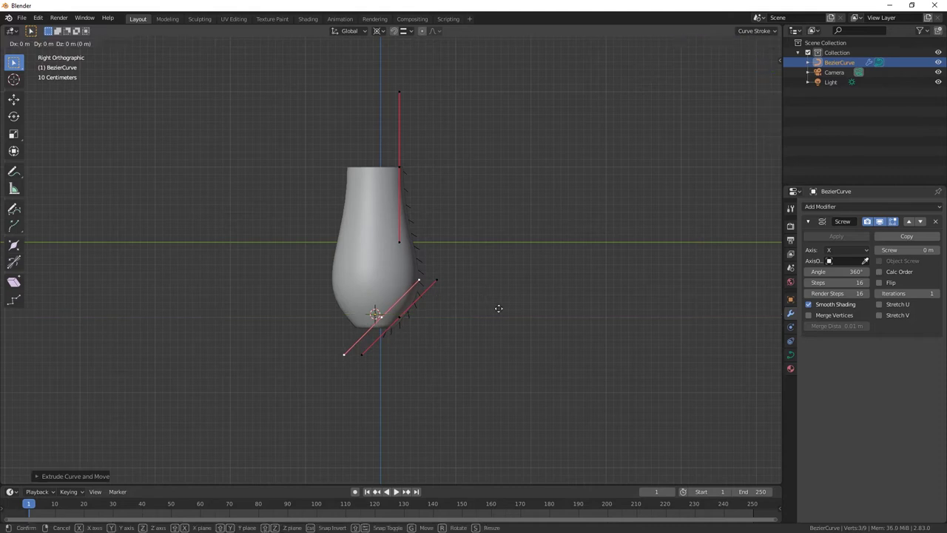
{"action": "key", "text": "z"}
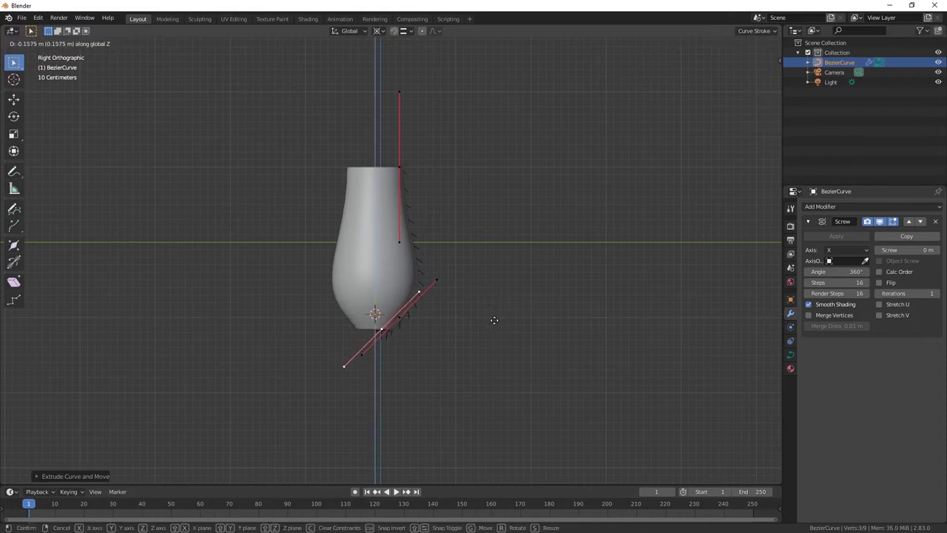
{"action": "left_click", "coordinate": [495, 319]}
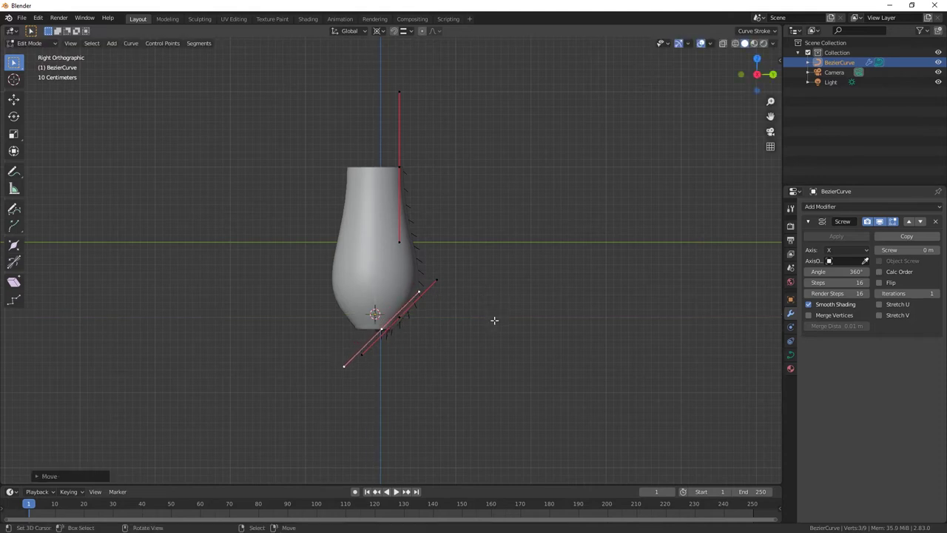
{"action": "left_click", "coordinate": [778, 63]}
{"action": "left_click", "coordinate": [776, 120]}
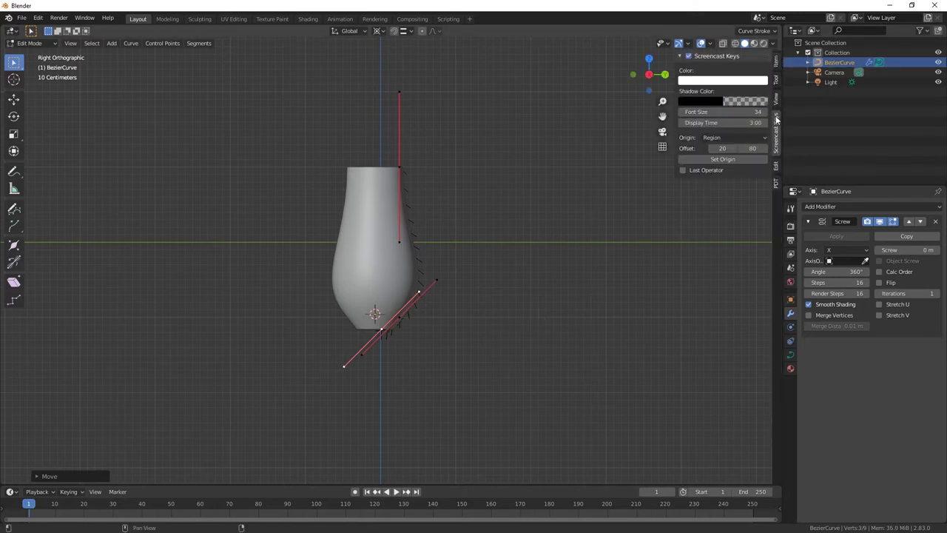
With the sidebar on Item, drag the bottom point and its handles down-left to curve the base inward
{"action": "left_click", "coordinate": [776, 63]}
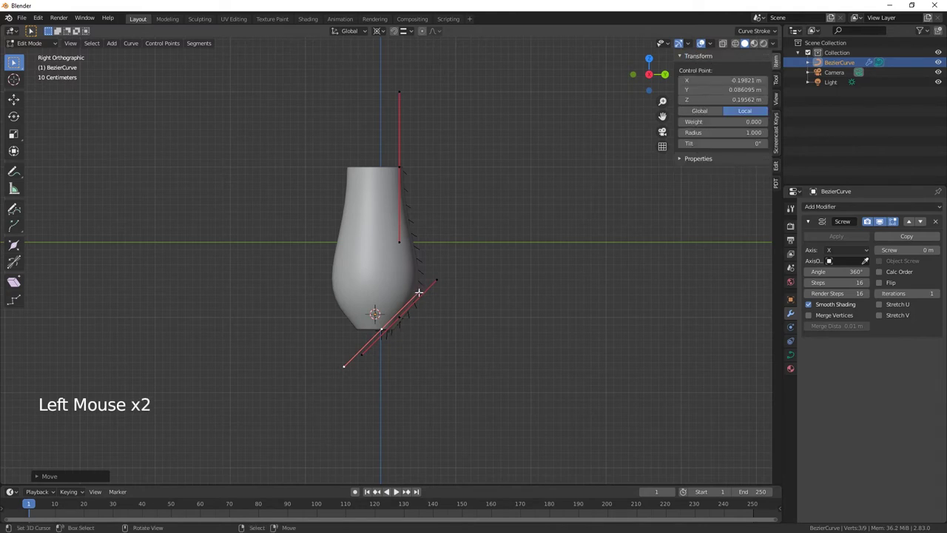
{"action": "right_click_drag", "start_coordinate": [418, 292], "coordinate": [386, 328]}
{"action": "right_click_drag", "start_coordinate": [326, 333], "coordinate": [381, 334]}
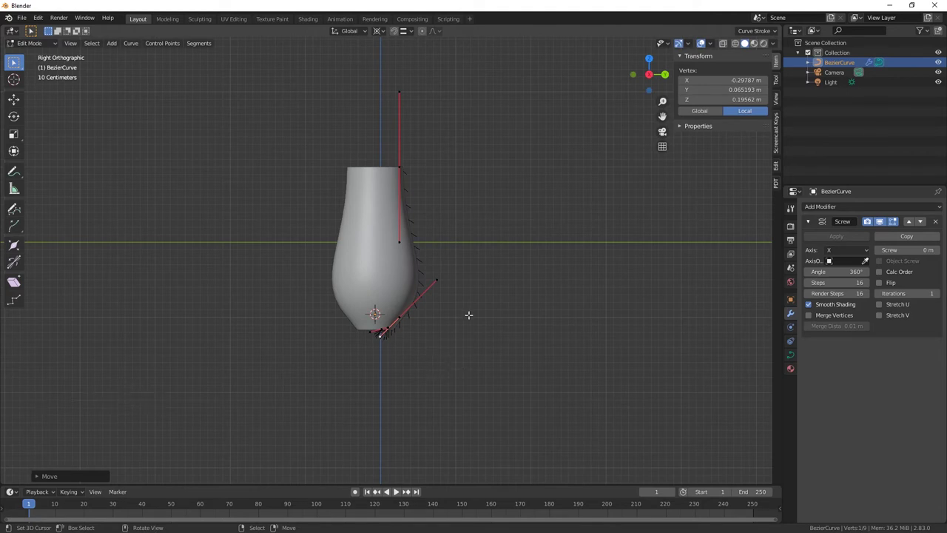
{"action": "middle_click_drag", "start_coordinate": [463, 338], "coordinate": [405, 284], "text": "shift"}
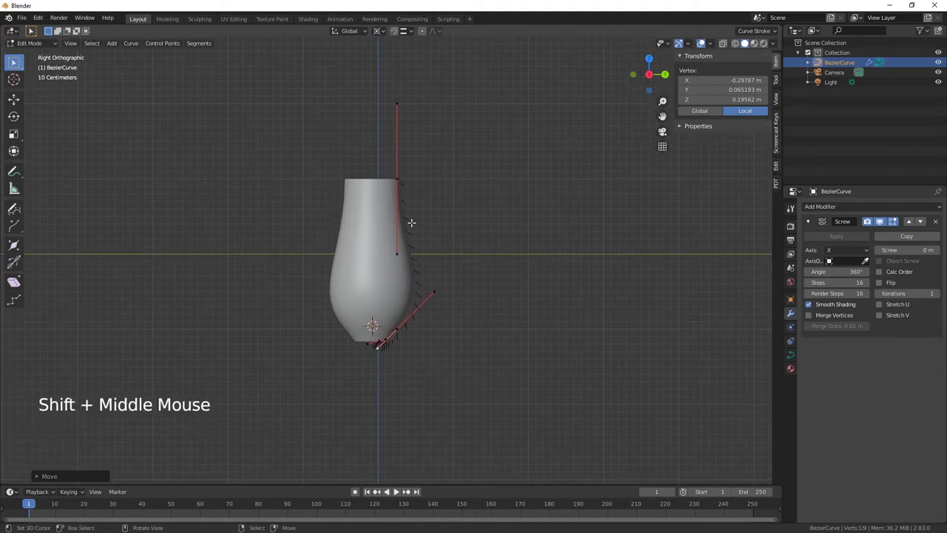
{"action": "right_click_drag", "start_coordinate": [397, 178], "coordinate": [389, 213]}
{"action": "middle_click_drag", "start_coordinate": [500, 318], "coordinate": [525, 352], "text": "shift"}
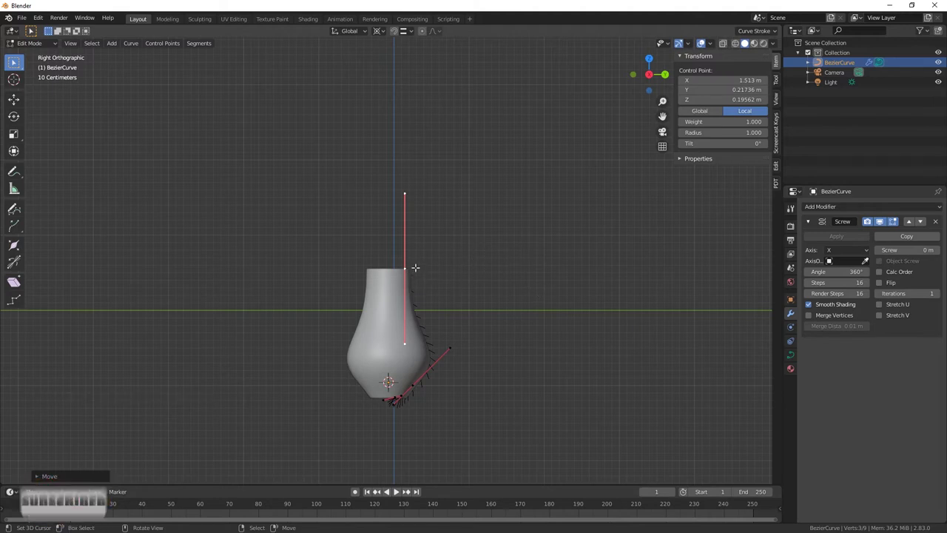
Extrude a new point upward from the profile's top point, redoing the extrusion once
{"action": "key", "text": "e"}
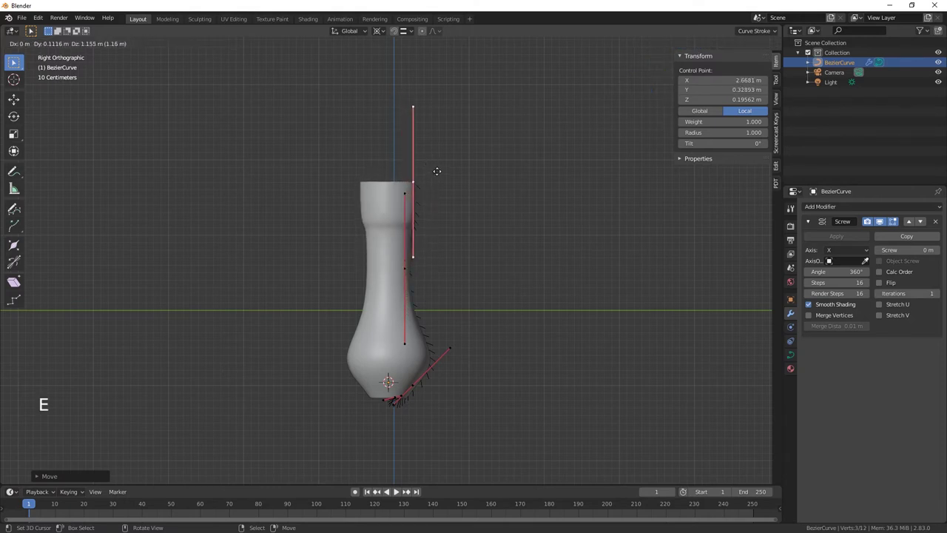
{"action": "key", "text": "Escape"}
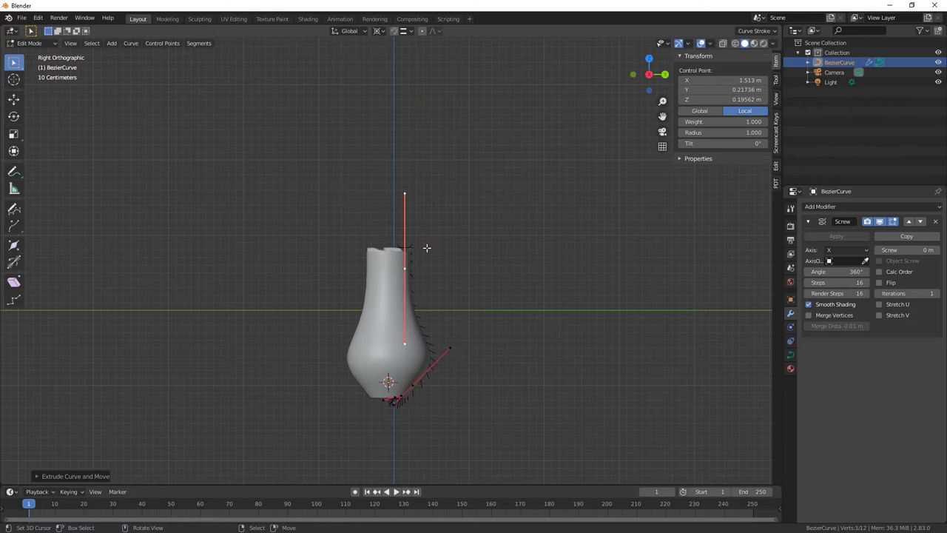
{"action": "key", "text": "ctrl+z"}
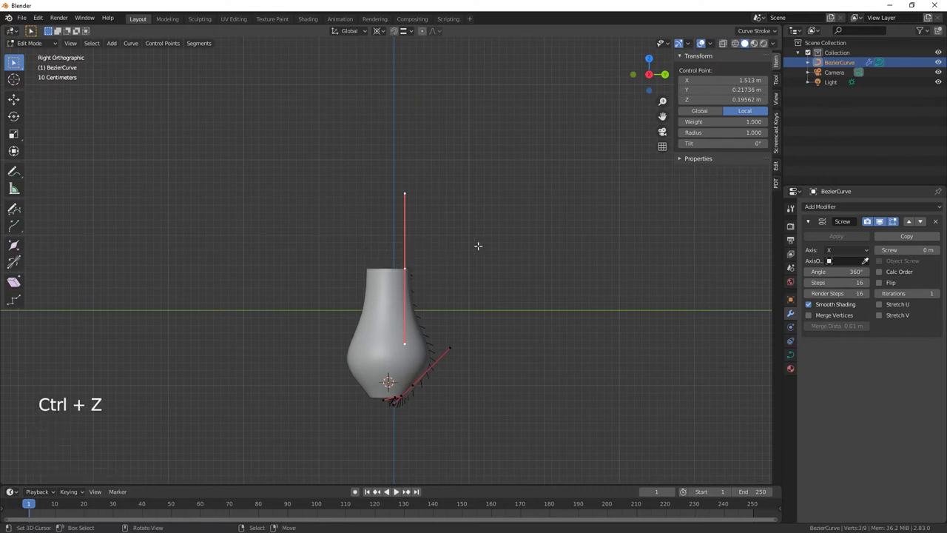
{"action": "key", "text": "e"}
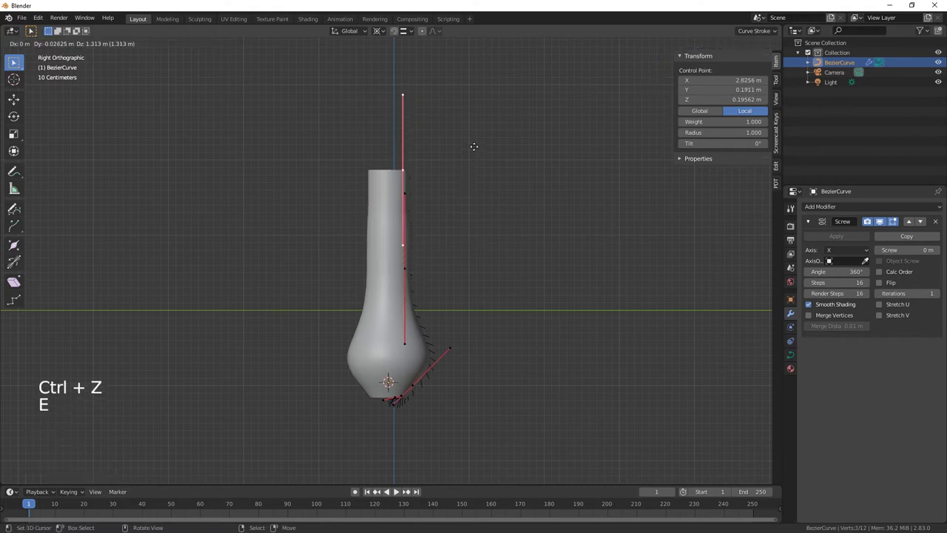
{"action": "left_click", "coordinate": [476, 162]}
Lower the top point and angle its handles to form a narrow neck with a rounded lip
{"action": "mouse_move", "coordinate": [404, 242]}
{"action": "right_mouse_down"}
{"action": "mouse_move", "coordinate": [413, 249]}
{"action": "mouse_move", "coordinate": [425, 221]}
{"action": "mouse_move", "coordinate": [407, 221]}
{"action": "mouse_move", "coordinate": [404, 253]}
{"action": "right_mouse_up"}
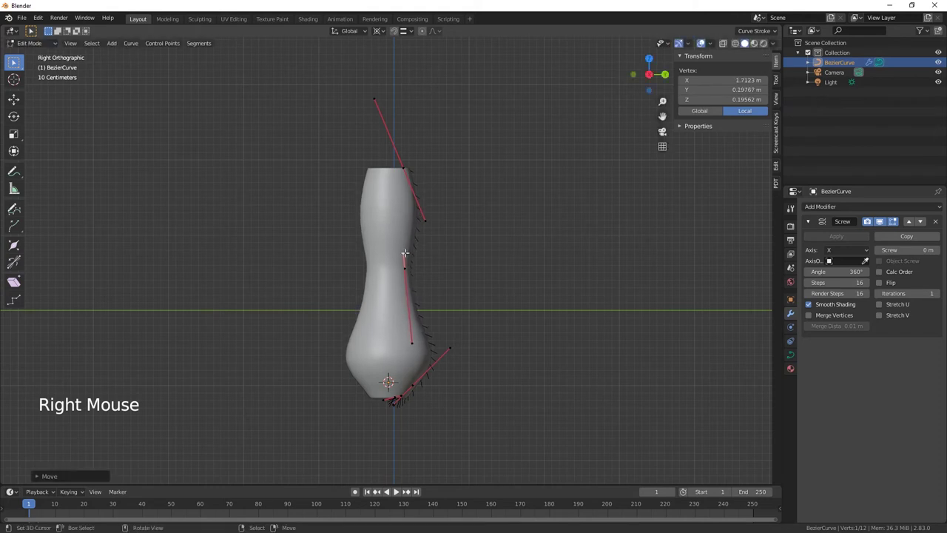
{"action": "right_click_drag", "start_coordinate": [407, 171], "coordinate": [407, 214]}
{"action": "right_click_drag", "start_coordinate": [419, 260], "coordinate": [433, 245]}
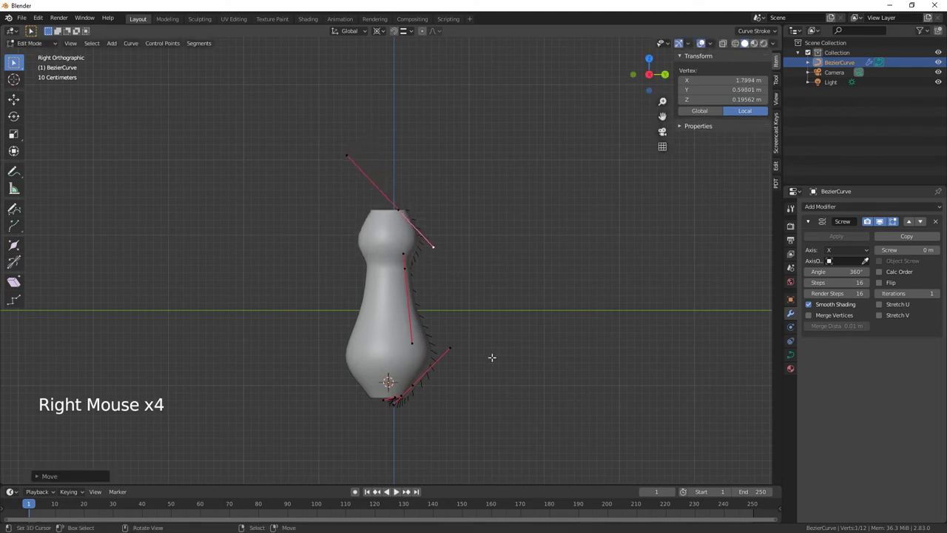
Check the whole vase, then move a bottom control point along X and then along Y
{"action": "key", "text": "Tab"}
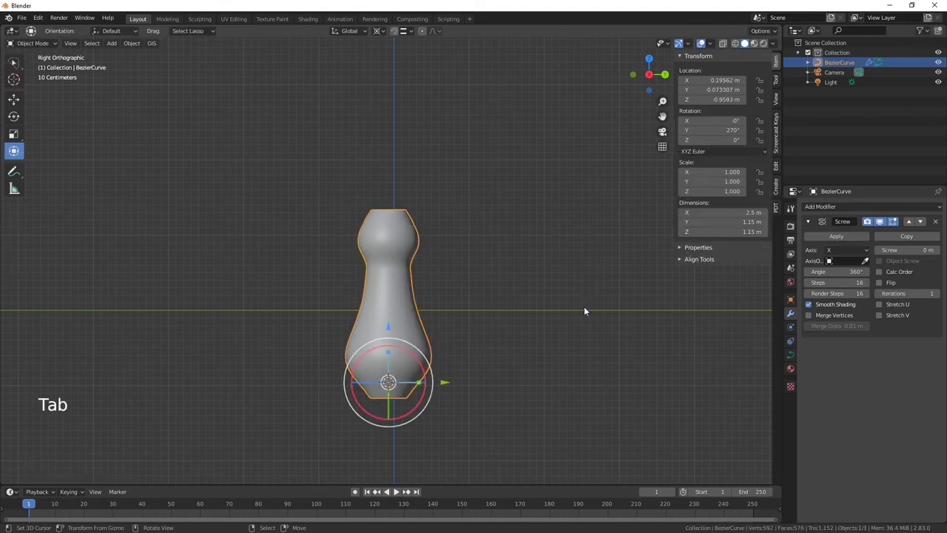
{"action": "middle_click_drag", "start_coordinate": [584, 306], "coordinate": [516, 273]}
{"action": "key", "text": "Tab"}
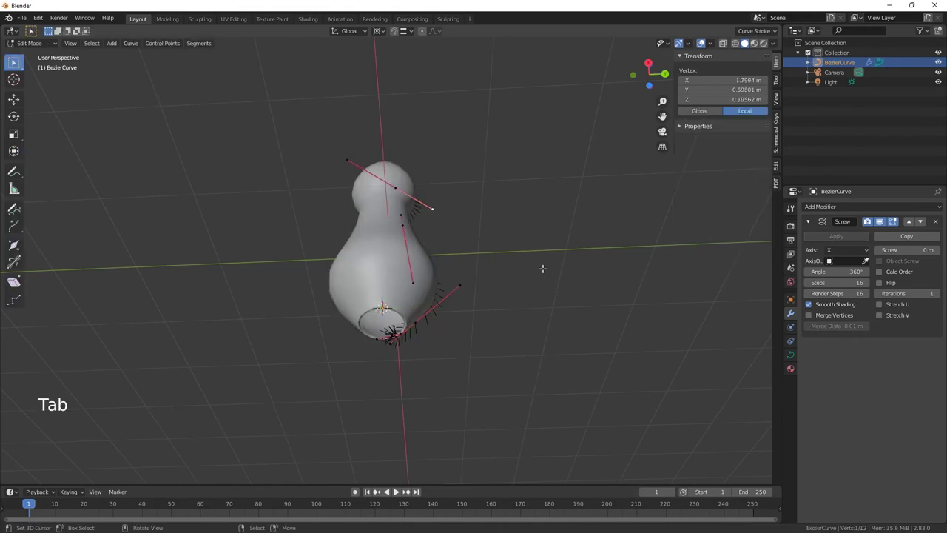
{"action": "middle_click_drag", "start_coordinate": [478, 371], "coordinate": [414, 344]}
{"action": "right_click", "coordinate": [416, 381]}
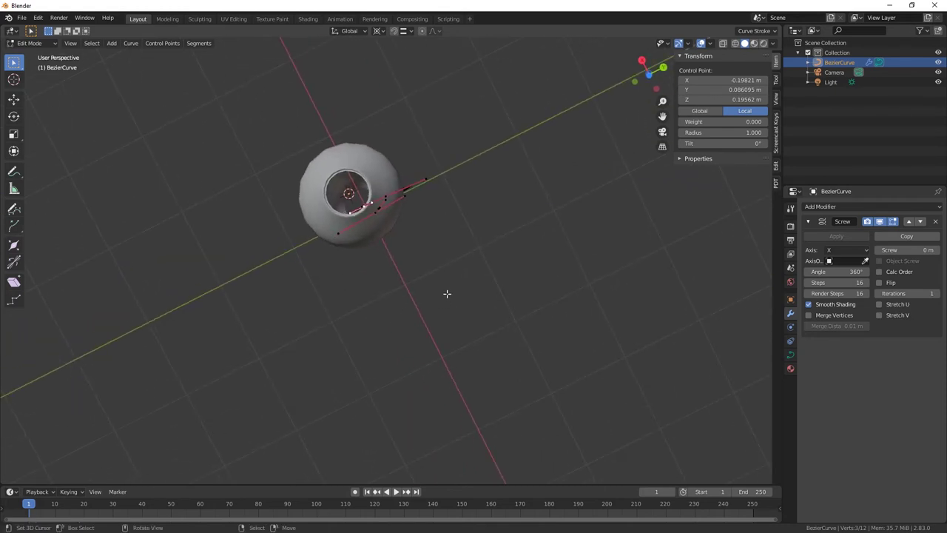
{"action": "key", "text": "g"}
{"action": "key", "text": "x"}
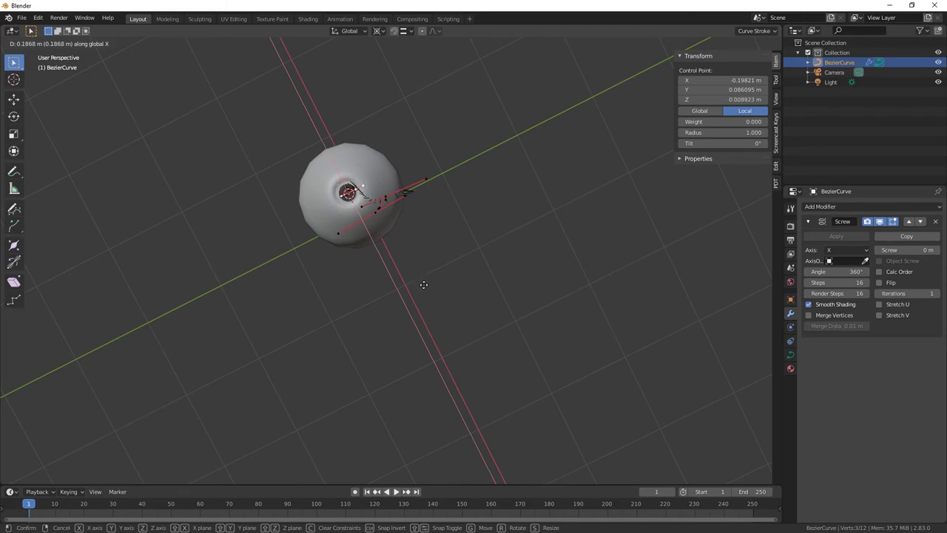
{"action": "left_click", "coordinate": [424, 284]}
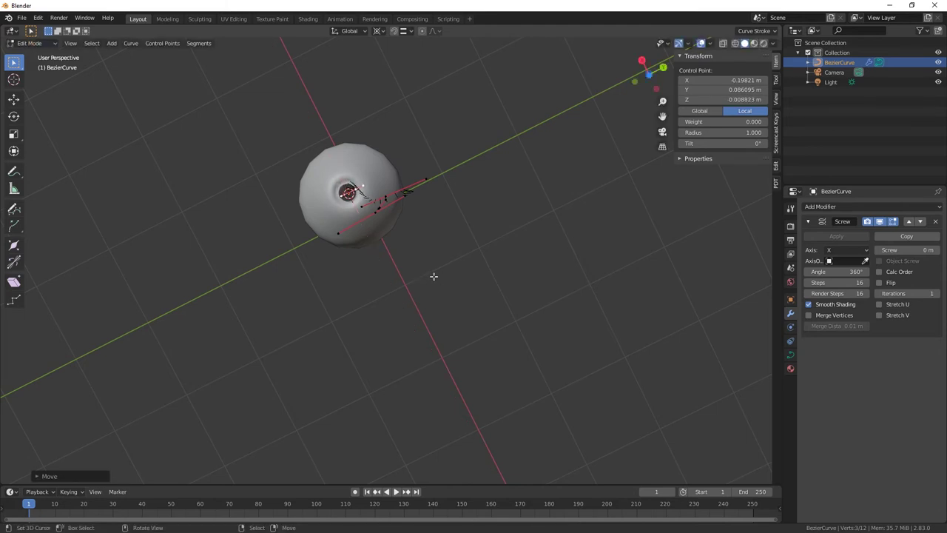
{"action": "key", "text": "g"}
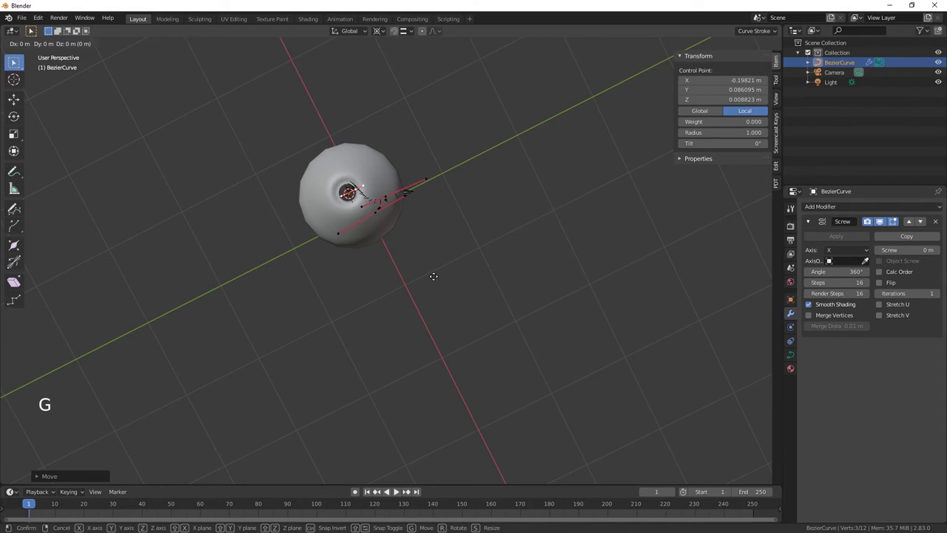
{"action": "key", "text": "y"}
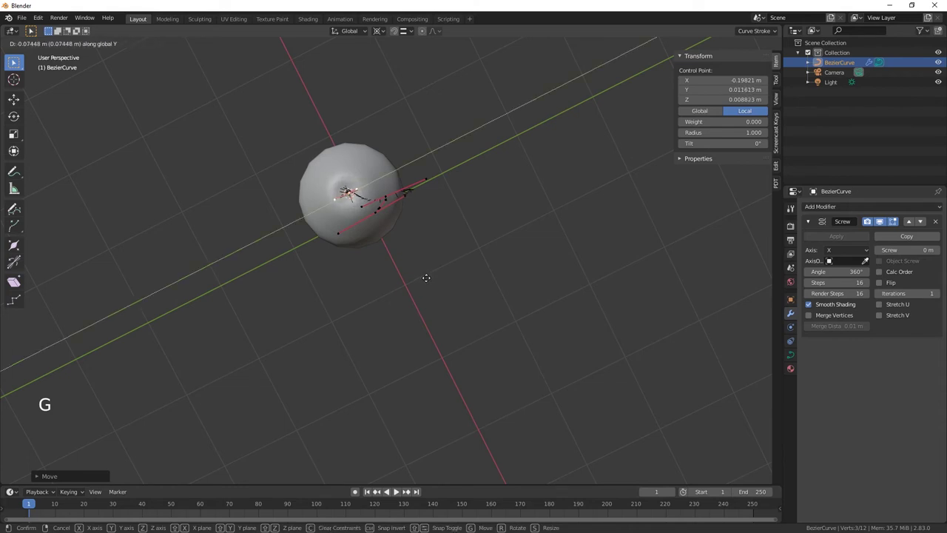
{"action": "left_click", "coordinate": [426, 278]}
Adjust the bottom handle in Right Orthographic view, then return to Object Mode
{"action": "middle_click_drag", "start_coordinate": [446, 296], "coordinate": [462, 399]}
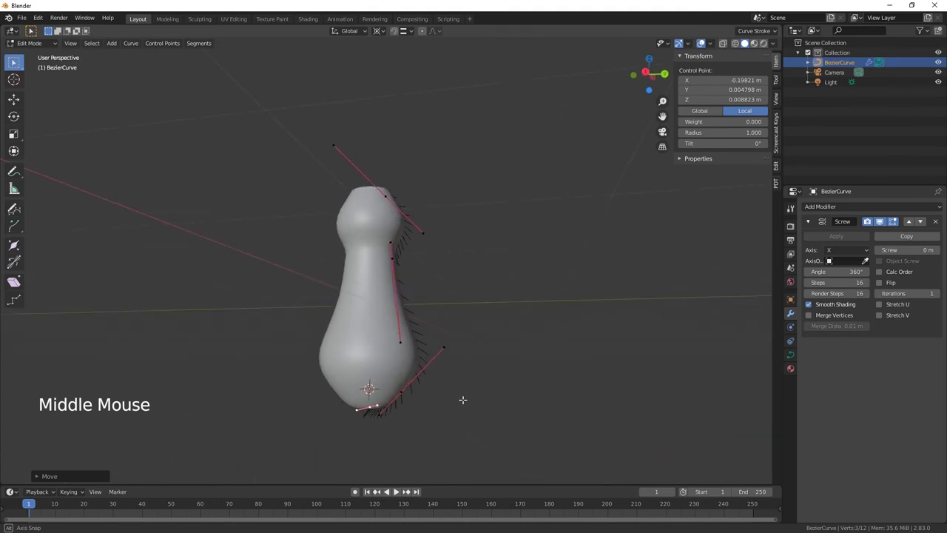
{"action": "left_click", "coordinate": [645, 73]}
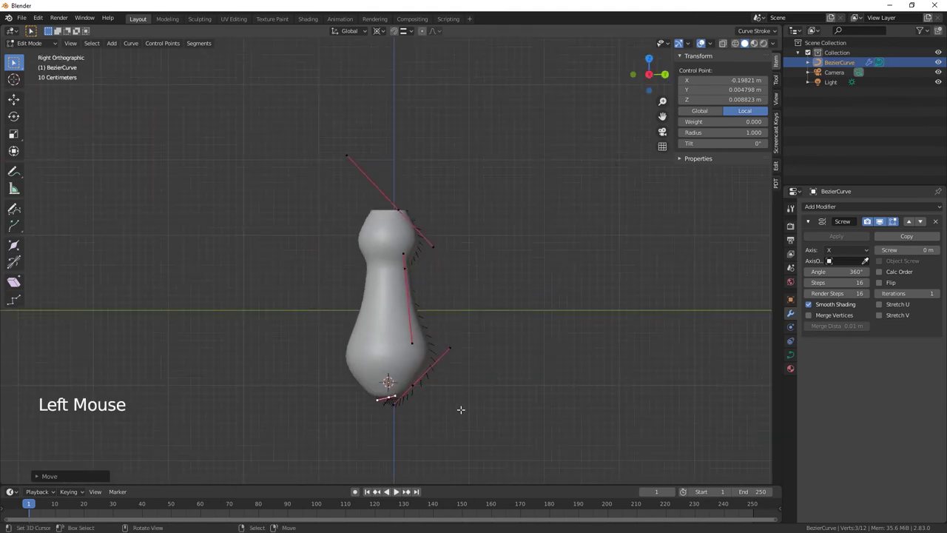
{"action": "right_click_drag", "start_coordinate": [395, 396], "coordinate": [360, 397]}
{"action": "right_click", "coordinate": [394, 403]}
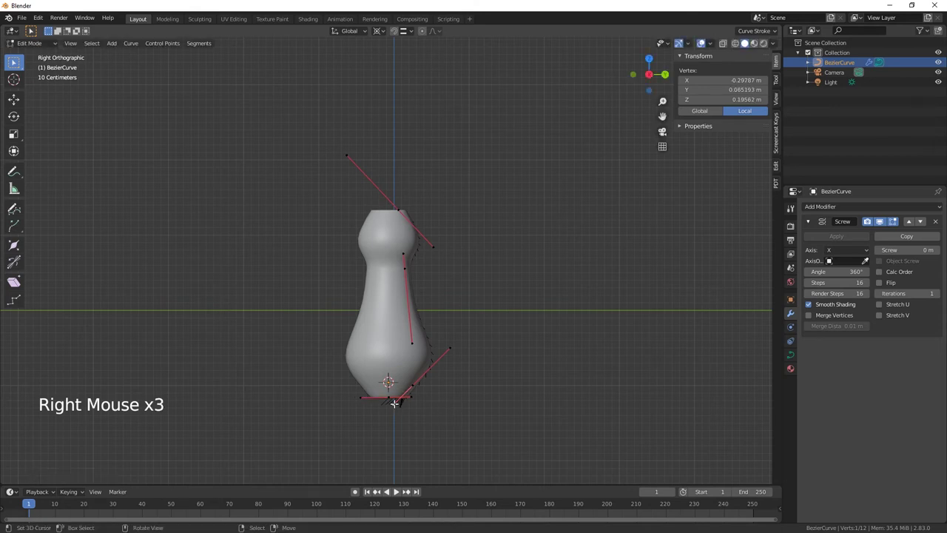
{"action": "middle_click_drag", "start_coordinate": [501, 409], "coordinate": [485, 396]}
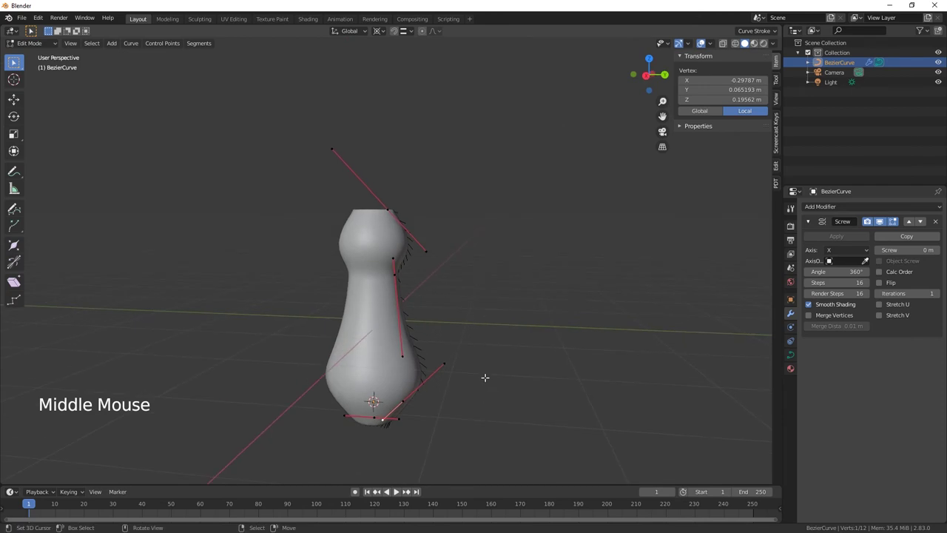
{"action": "scroll", "coordinate": [485, 377], "scroll_direction": "down", "scroll_amount": 1}
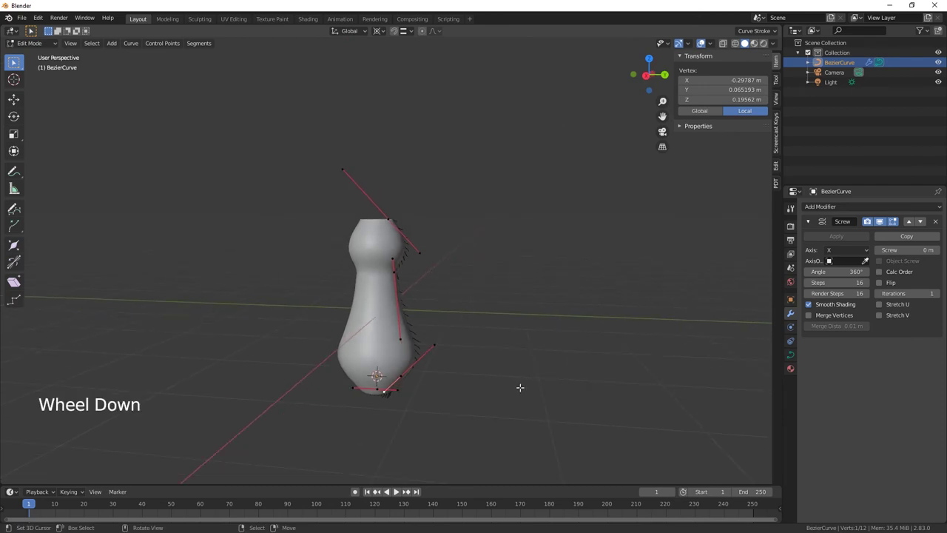
{"action": "key", "text": "Tab"}
{"action": "middle_click_drag", "start_coordinate": [527, 383], "coordinate": [541, 361]}
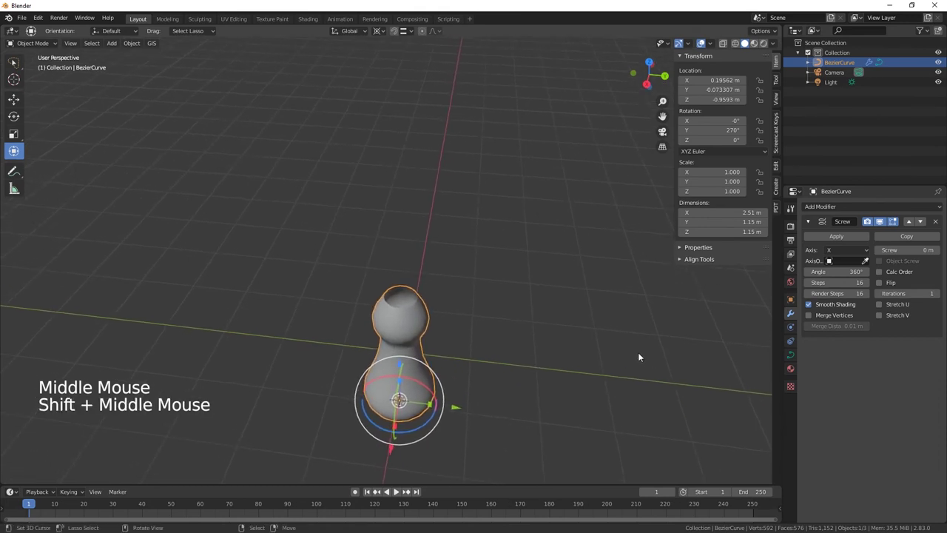
Add a Solidify modifier after the Screw and set its Thickness to 0.08 m
{"action": "left_click", "coordinate": [838, 209]}
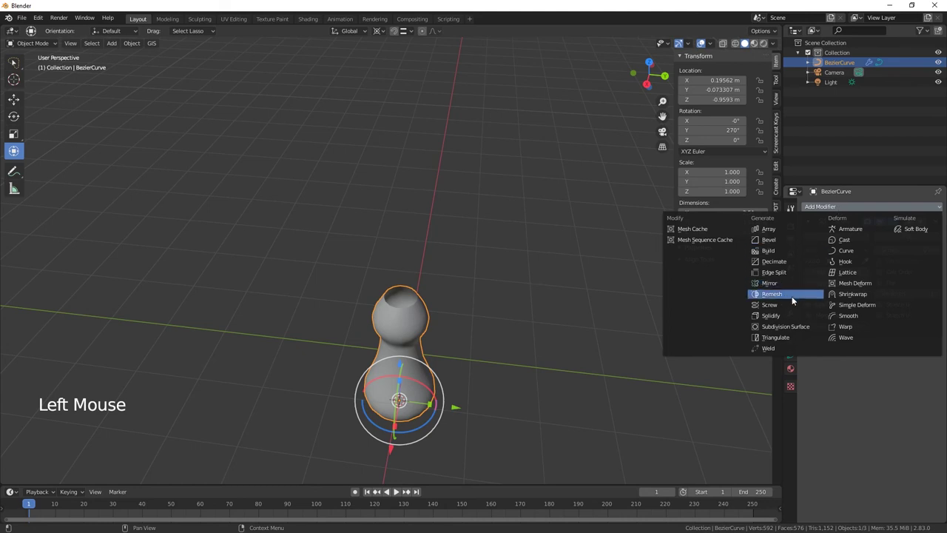
{"action": "left_click", "coordinate": [770, 315]}
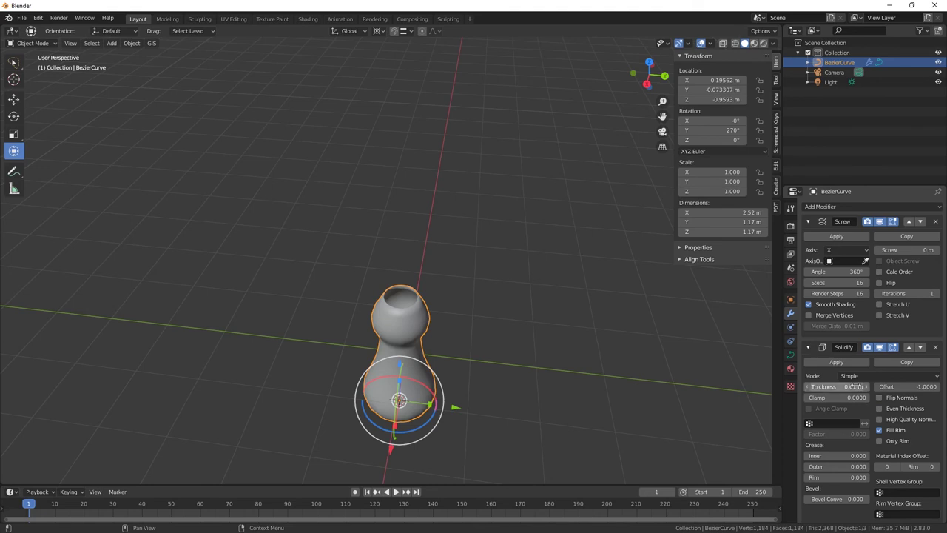
{"action": "mouse_move", "coordinate": [836, 387]}
{"action": "left_mouse_down"}
{"action": "mouse_move", "coordinate": [818, 386]}
{"action": "mouse_move", "coordinate": [836, 387]}
{"action": "left_mouse_up"}
{"action": "scroll", "coordinate": [561, 429], "scroll_direction": "up", "scroll_amount": 1}
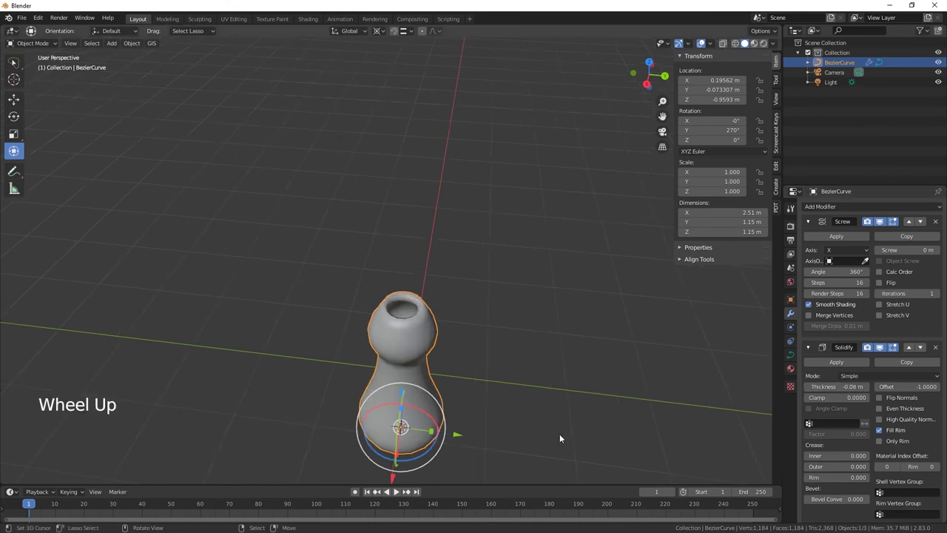
{"action": "scroll", "coordinate": [559, 433], "scroll_direction": "up", "scroll_amount": 2}
{"action": "middle_click_drag", "start_coordinate": [555, 426], "coordinate": [556, 396]}
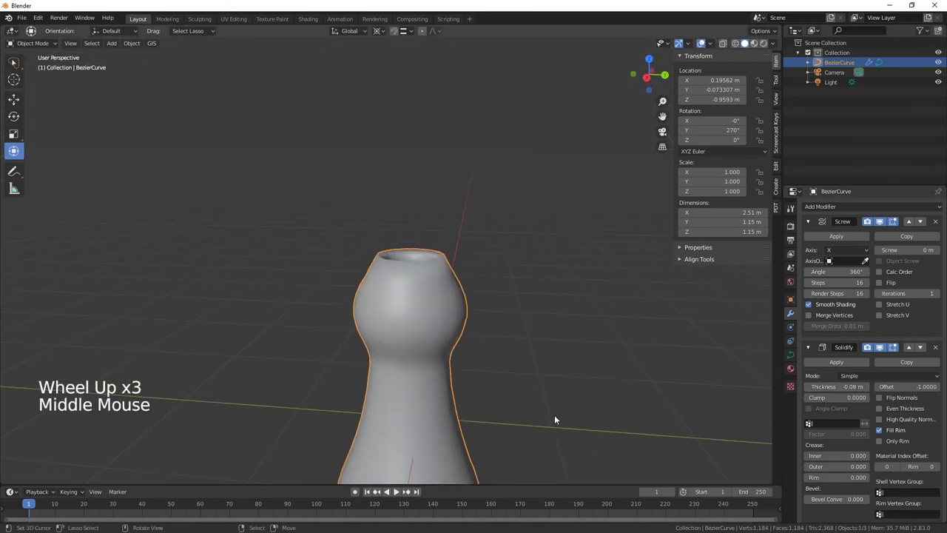
{"action": "scroll", "coordinate": [555, 419], "scroll_direction": "down", "scroll_amount": 3}
{"action": "middle_click_drag", "start_coordinate": [582, 386], "coordinate": [750, 383]}
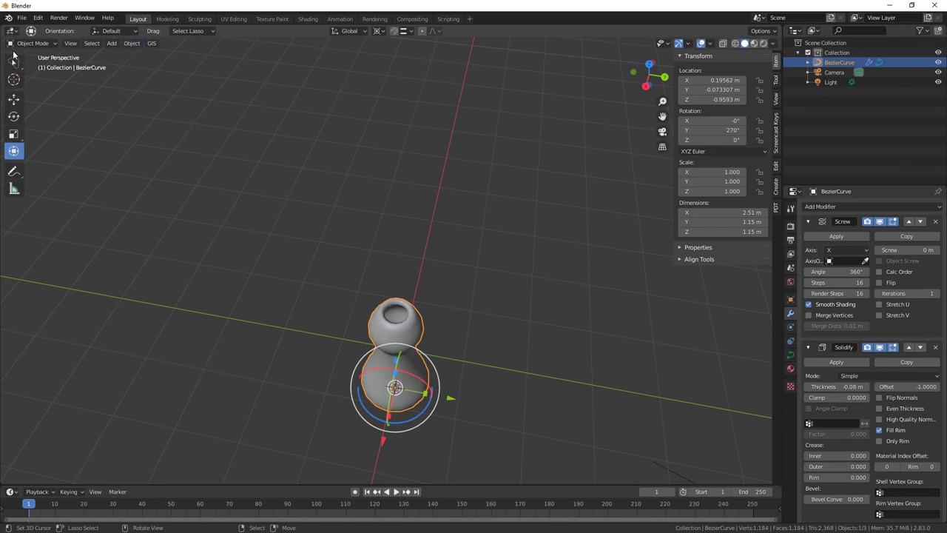
Convert the vase via Object > Convert to > Mesh from Curve/Meta/Surf/Text
{"action": "left_click", "coordinate": [130, 44]}
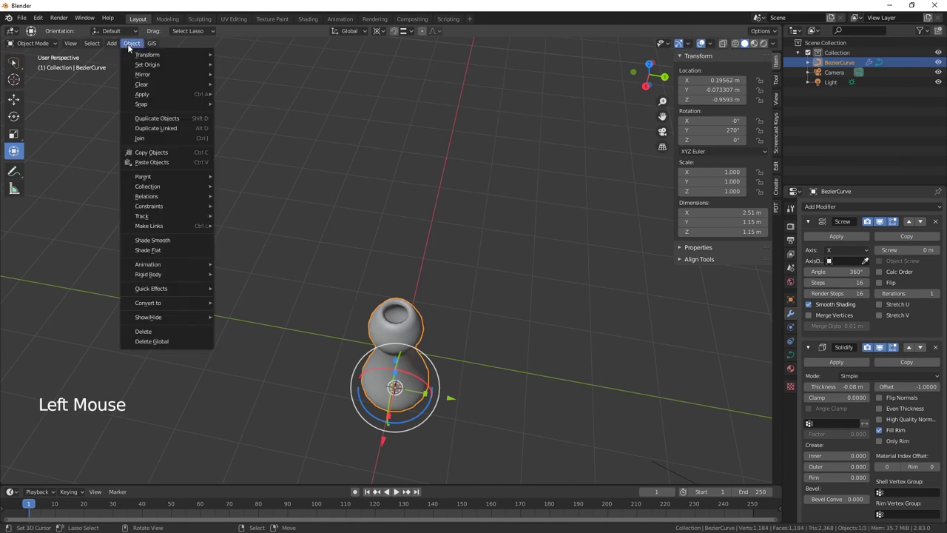
{"action": "mouse_move", "coordinate": [165, 304]}
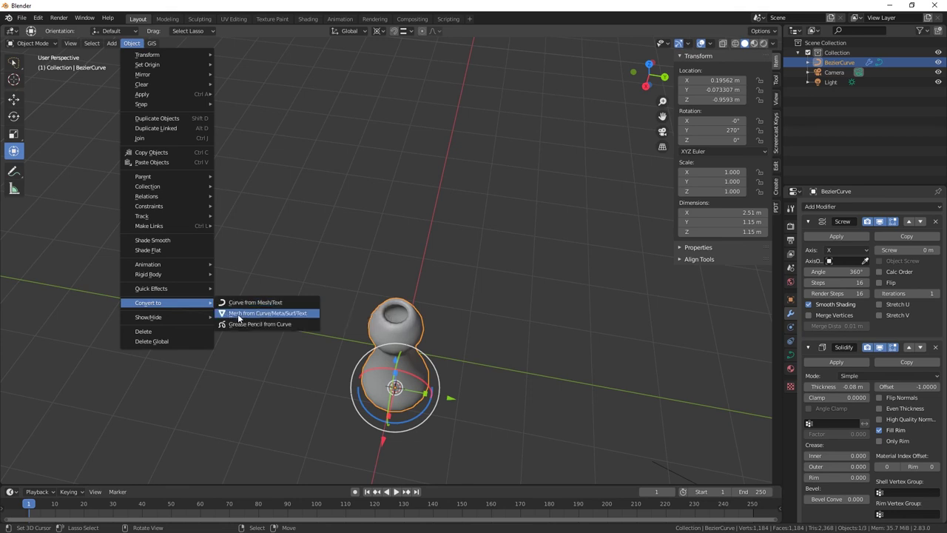
{"action": "left_click", "coordinate": [282, 315]}
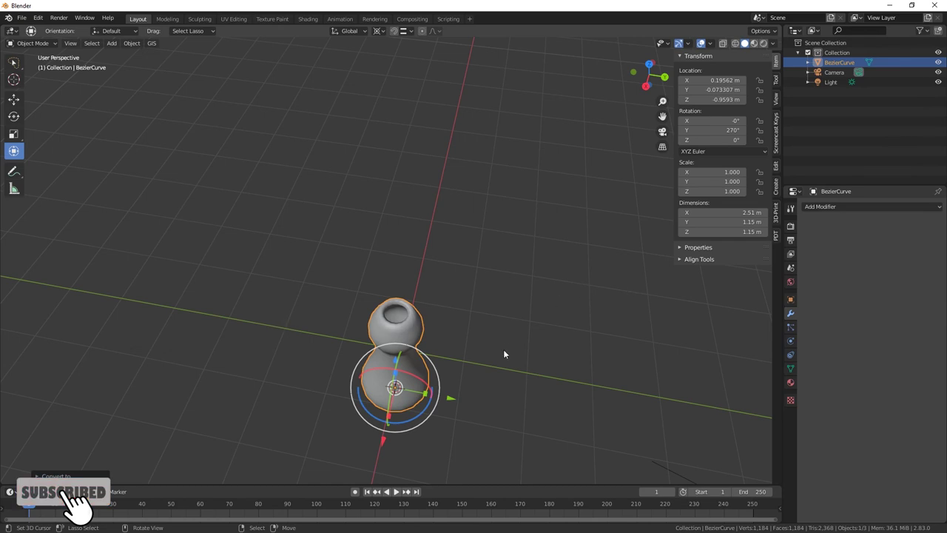
{"action": "middle_click_drag", "start_coordinate": [503, 353], "coordinate": [503, 308]}
{"action": "key", "text": "Tab"}
{"action": "key", "text": "Tab"}
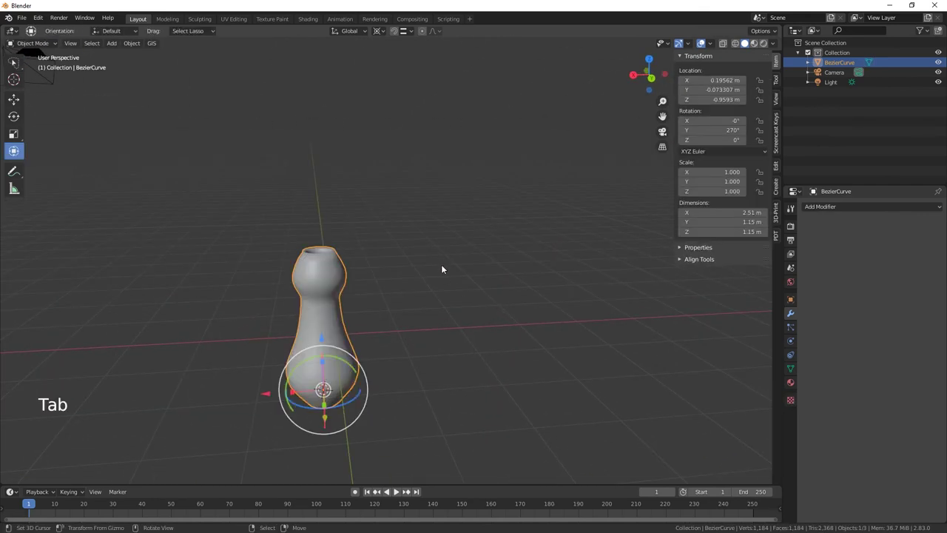
Create a new material for the vase with a red Base Color and Specular 0.683
{"action": "left_click", "coordinate": [790, 382]}
{"action": "left_click", "coordinate": [854, 240]}
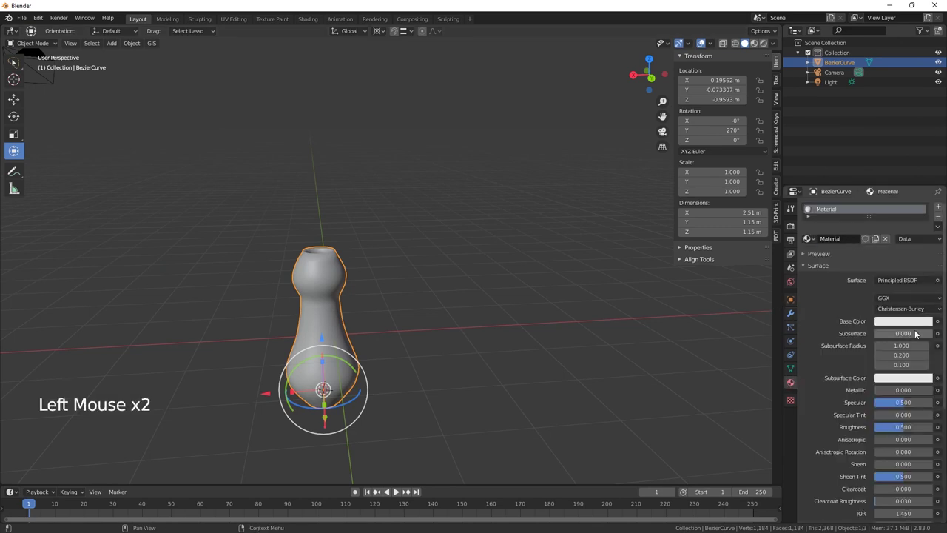
{"action": "left_click", "coordinate": [893, 321]}
{"action": "left_click", "coordinate": [881, 236]}
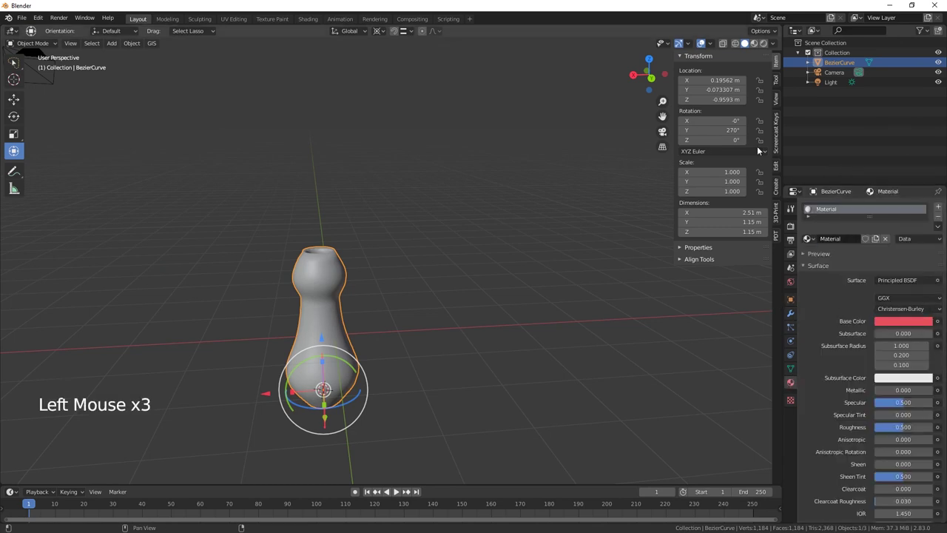
{"action": "left_click", "coordinate": [754, 42]}
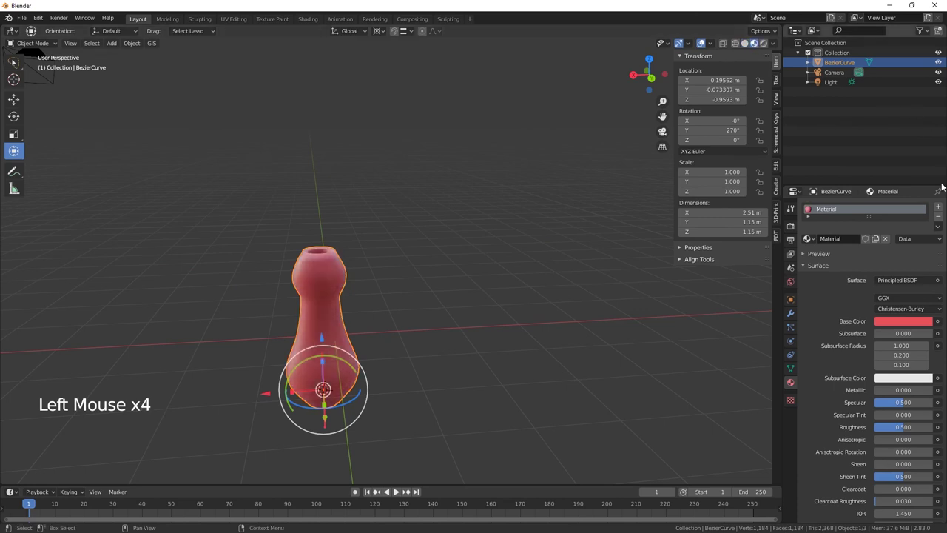
{"action": "left_click_drag", "start_coordinate": [904, 406], "coordinate": [914, 407]}
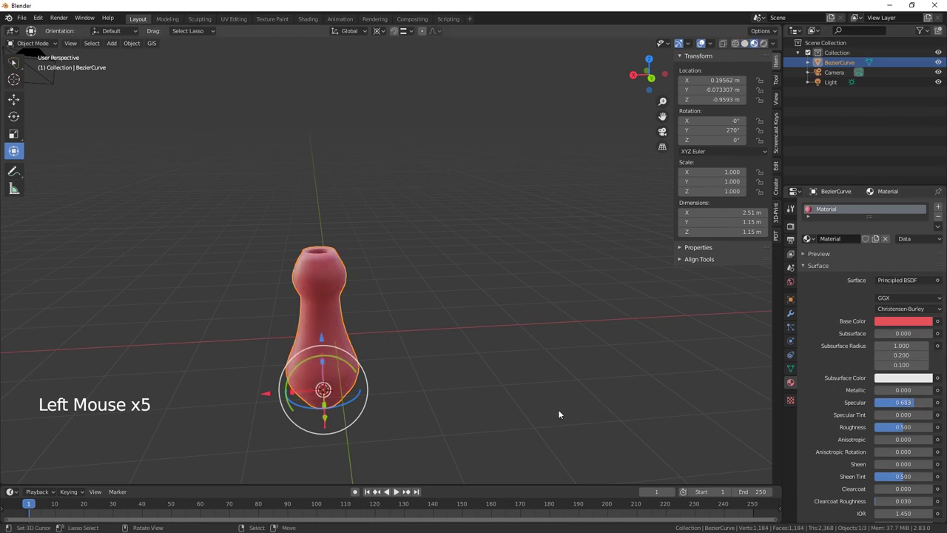